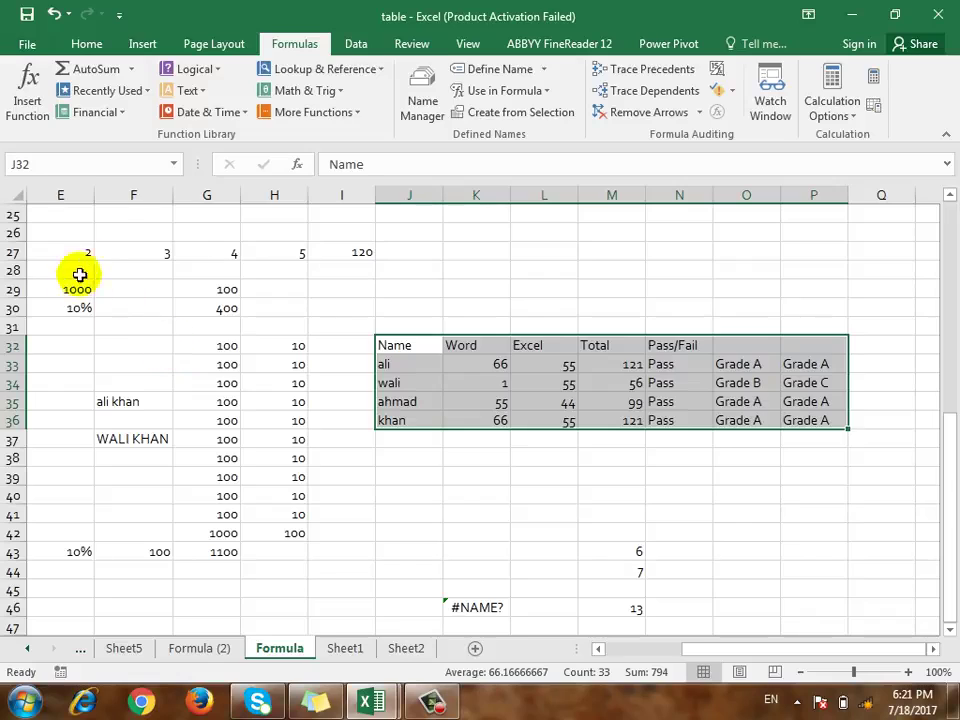
- Add watches for the whole student results table, cells J32:P36 on the Formula sheet
click(76, 256)
drag(390, 348, 810, 420)
click(768, 106)
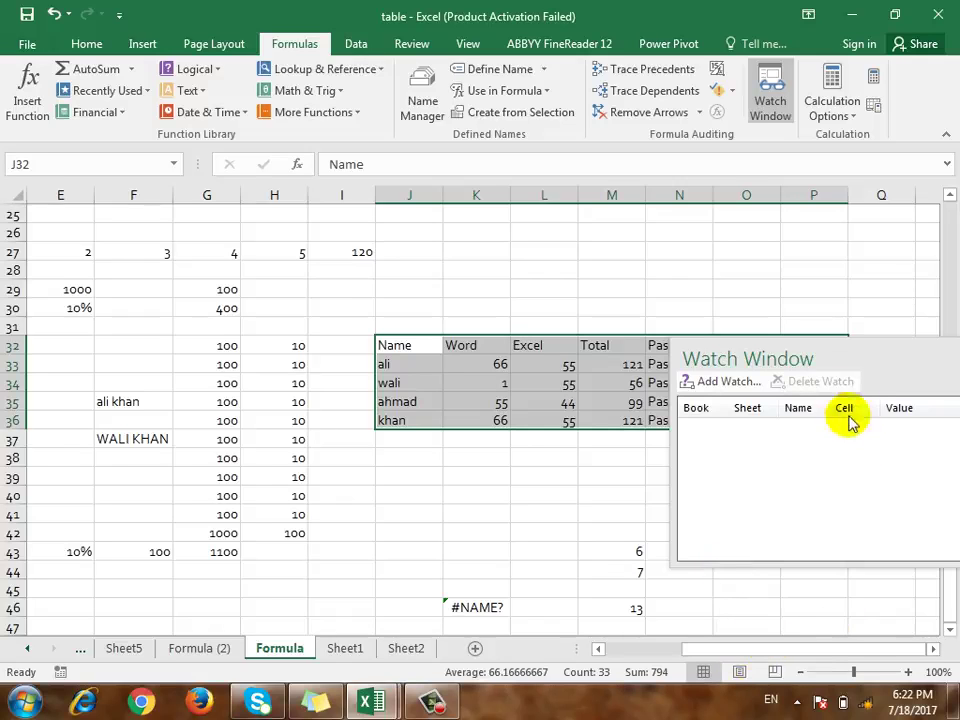
drag(838, 380, 772, 462)
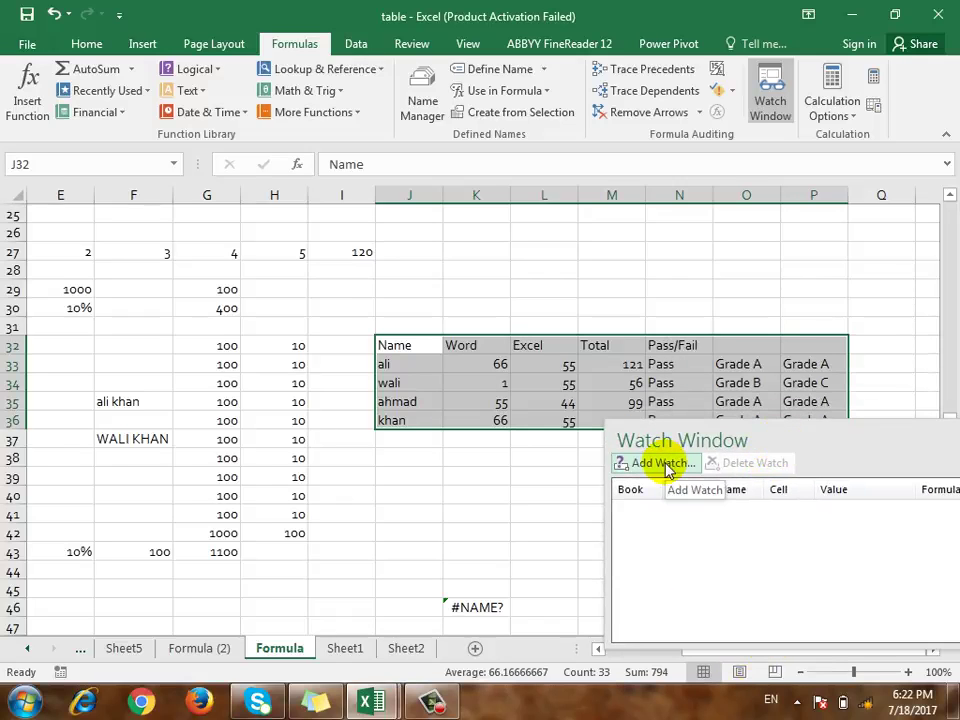
click(660, 463)
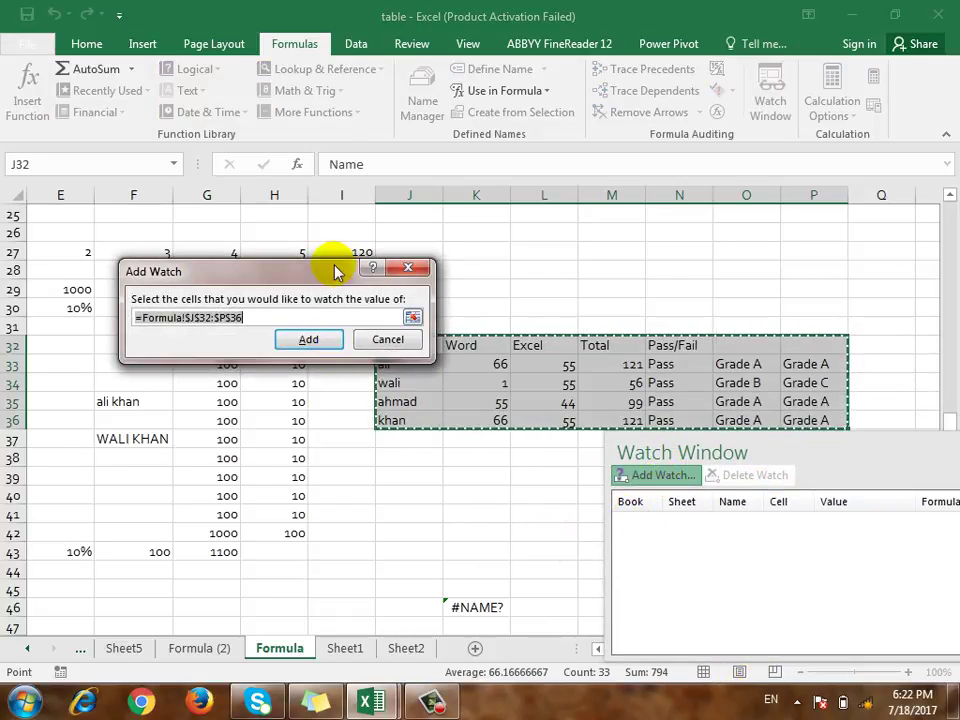
drag(336, 272, 260, 235)
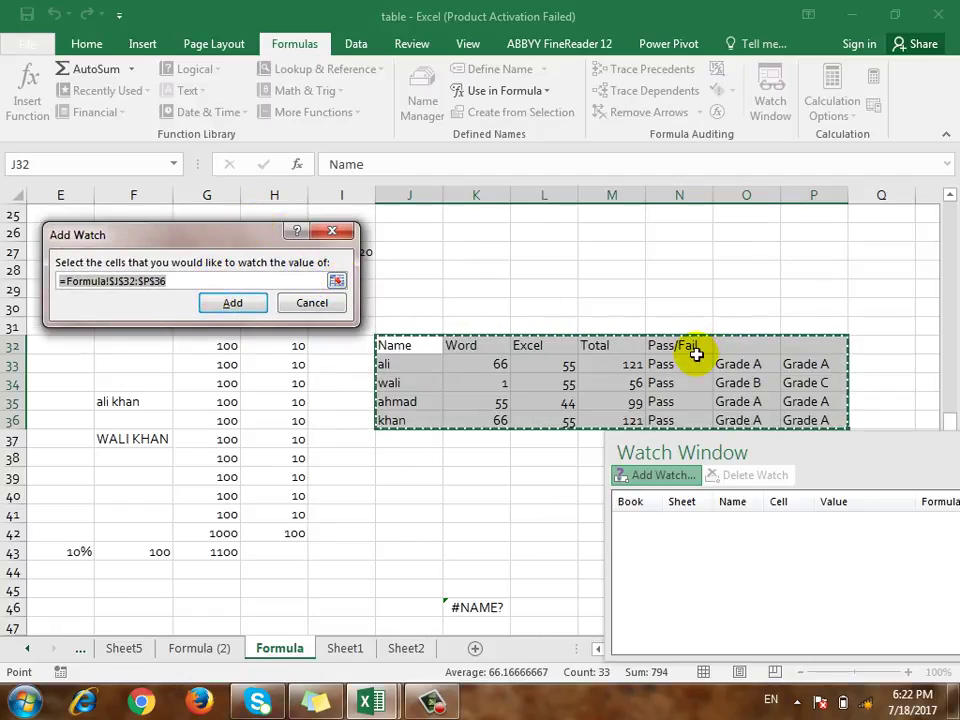
click(228, 303)
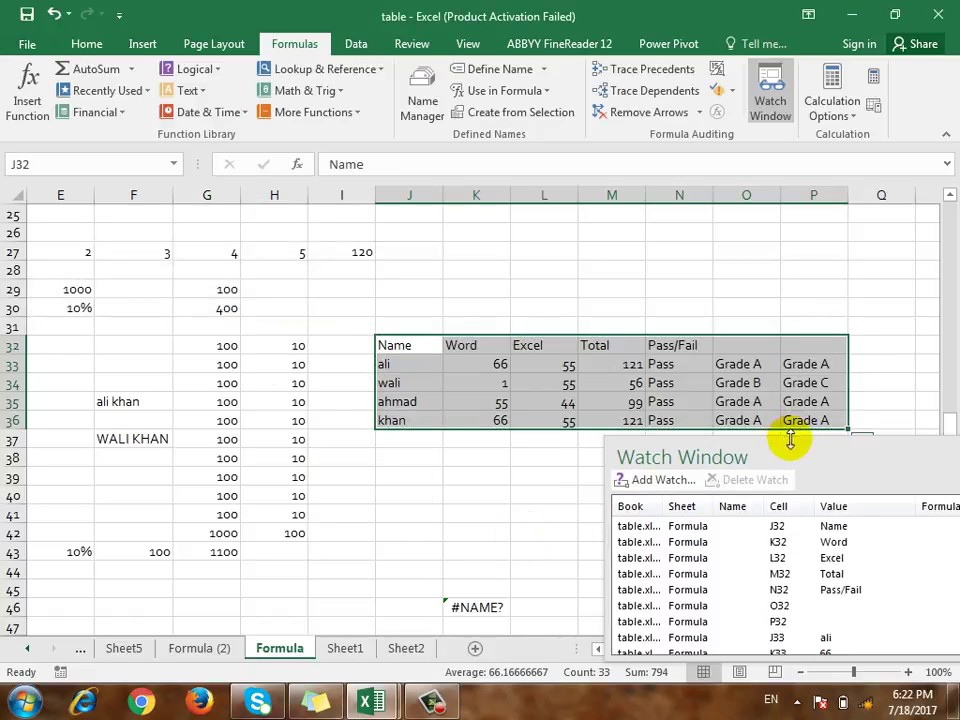
- Reposition the Watch Window, look through its list of watched cells, and close it
drag(790, 440, 356, 300)
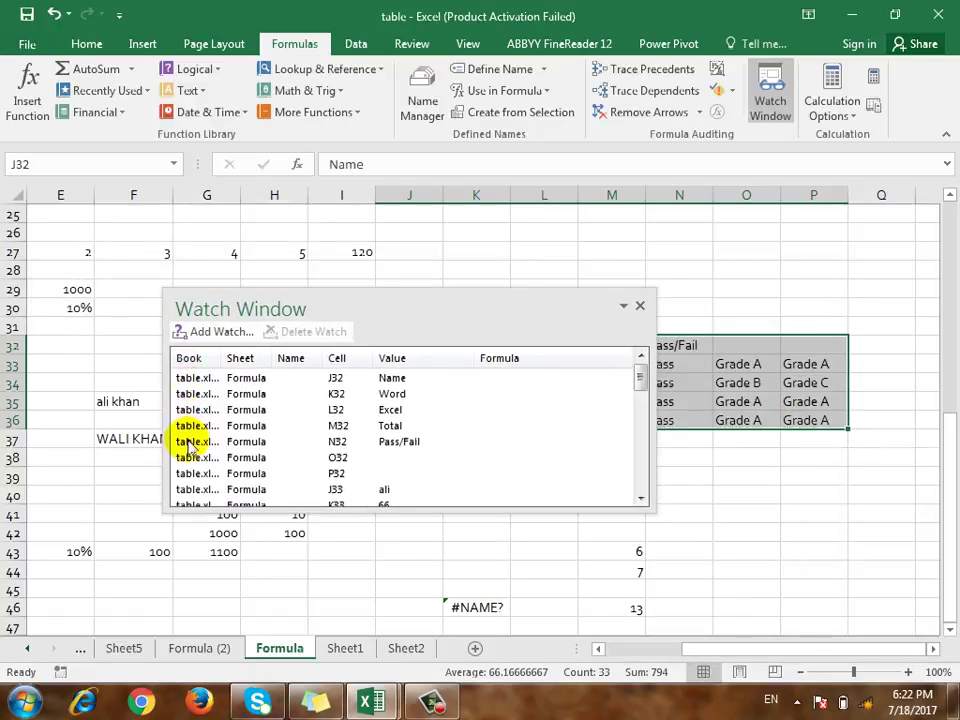
drag(450, 309, 394, 274)
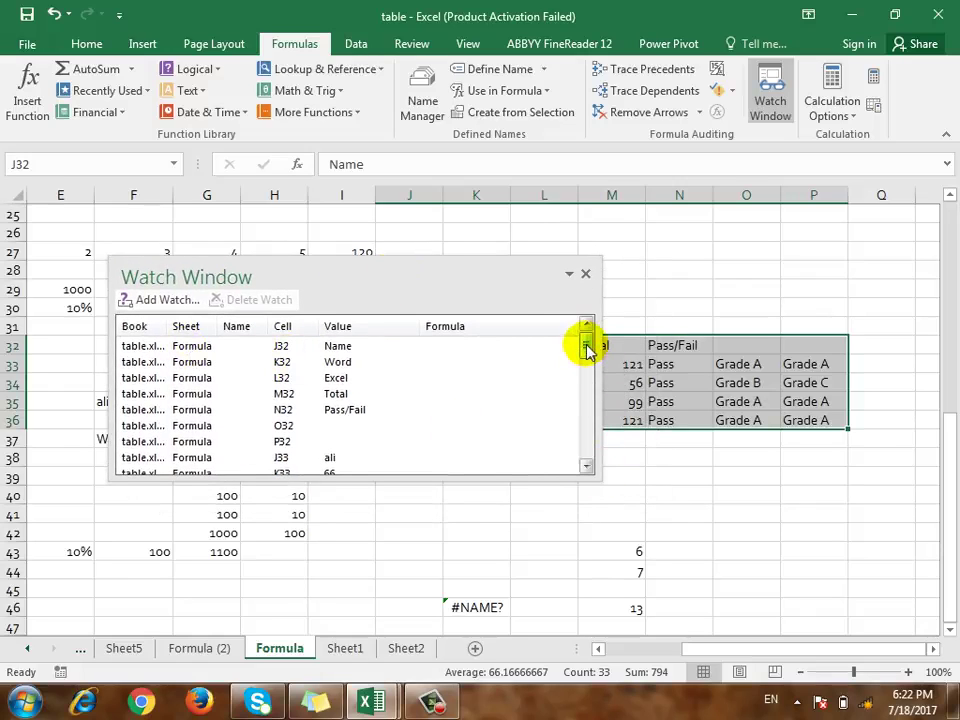
drag(586, 350, 583, 467)
click(585, 275)
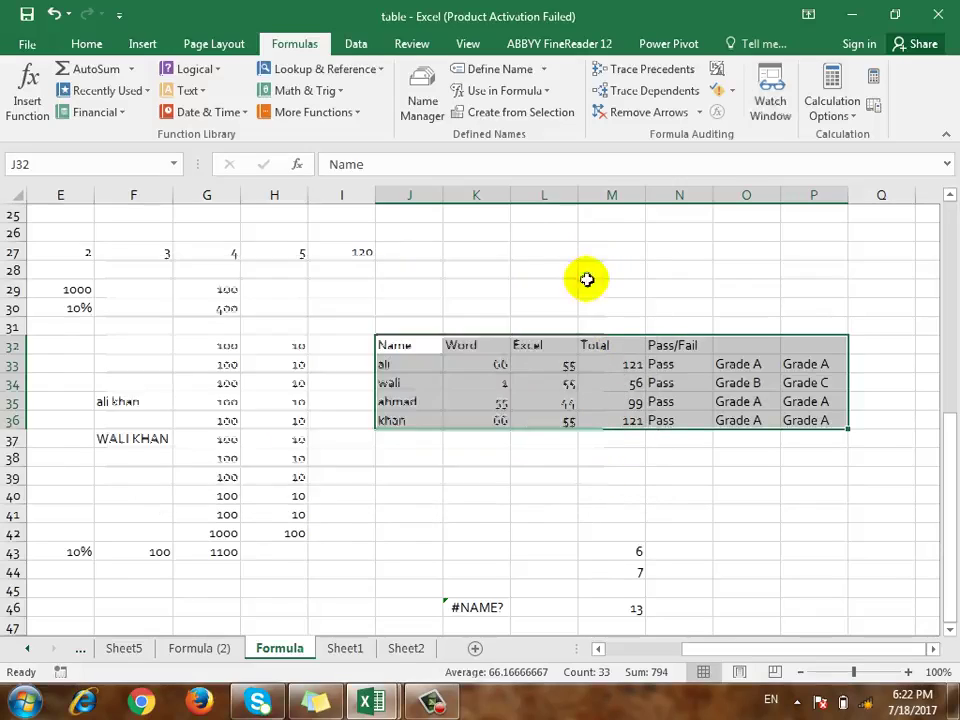
- Add watches for cells M43:M46, check their entries at the end of the watch list, and close the Watch Window
click(394, 538)
scroll(722, 563, down, 2)
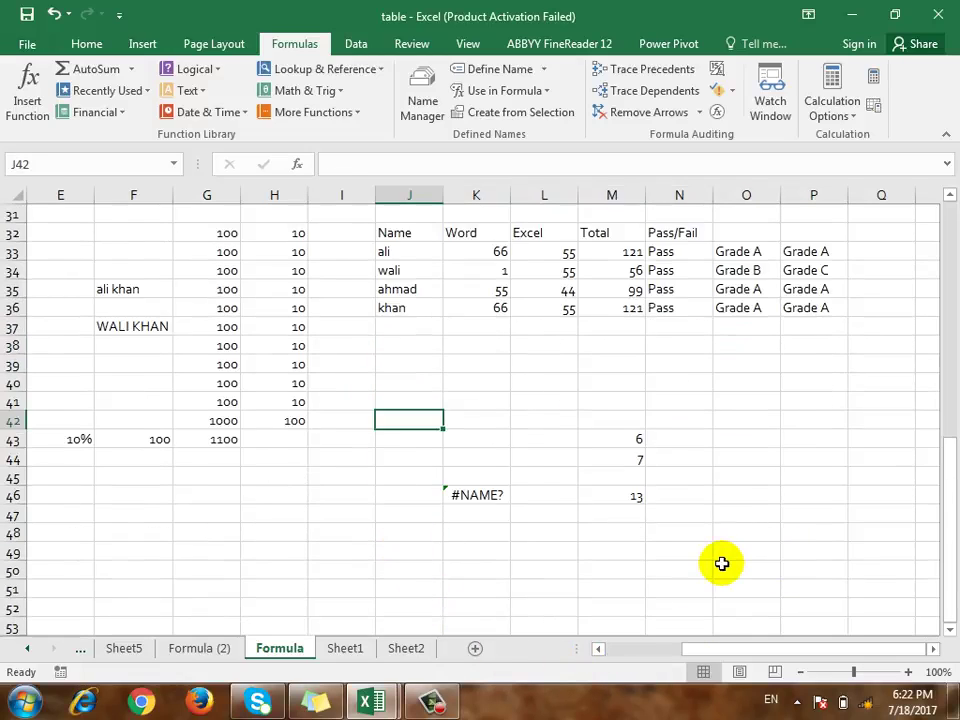
scroll(722, 563, down, 1)
drag(630, 385, 634, 444)
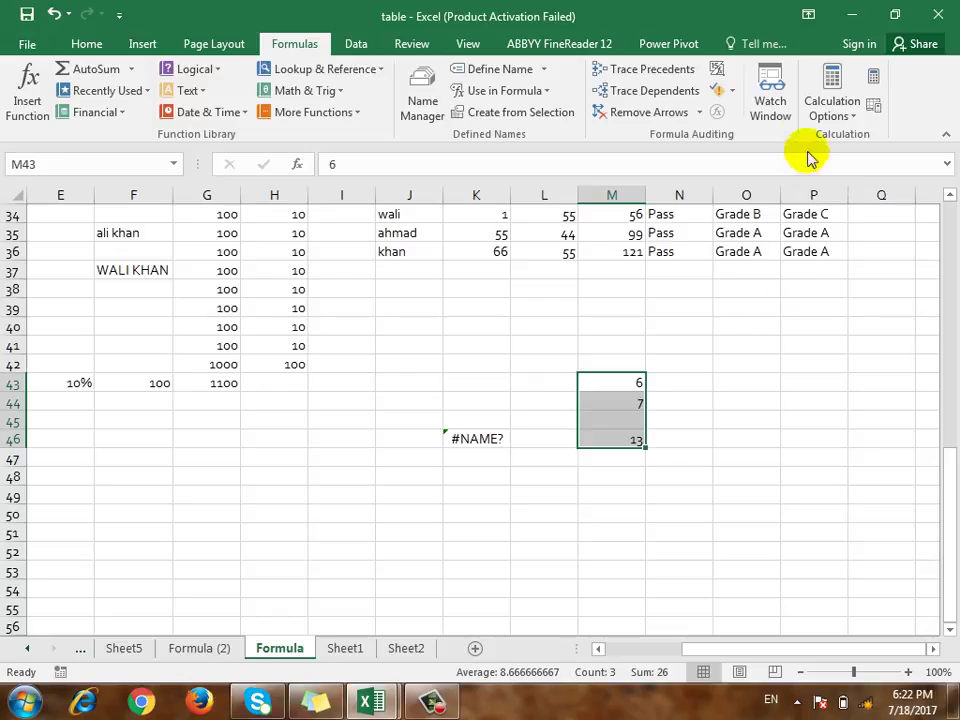
click(768, 76)
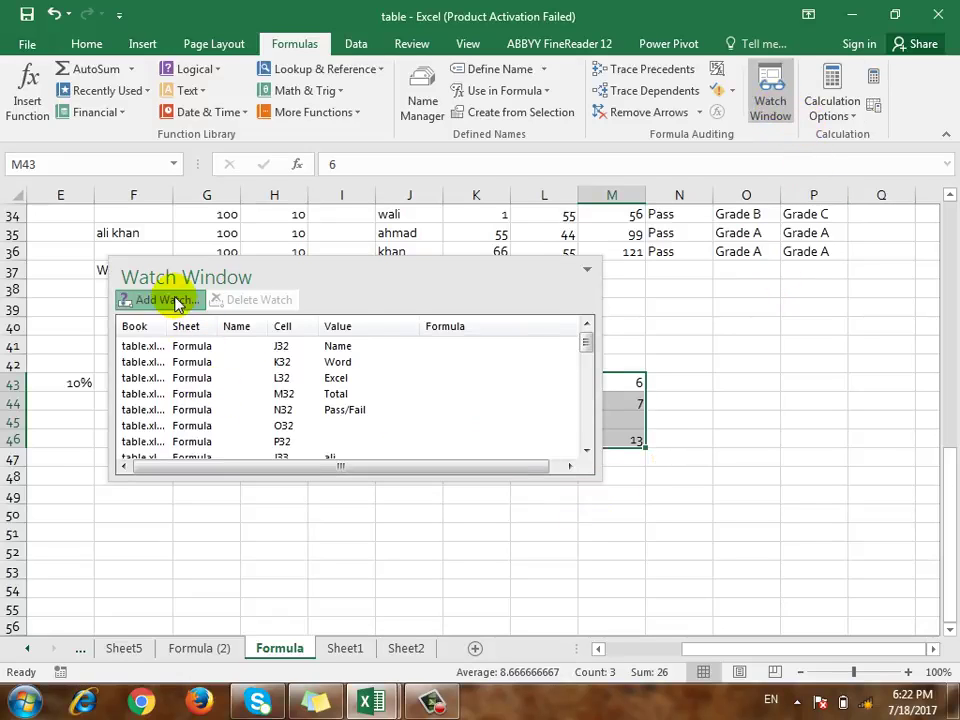
click(165, 300)
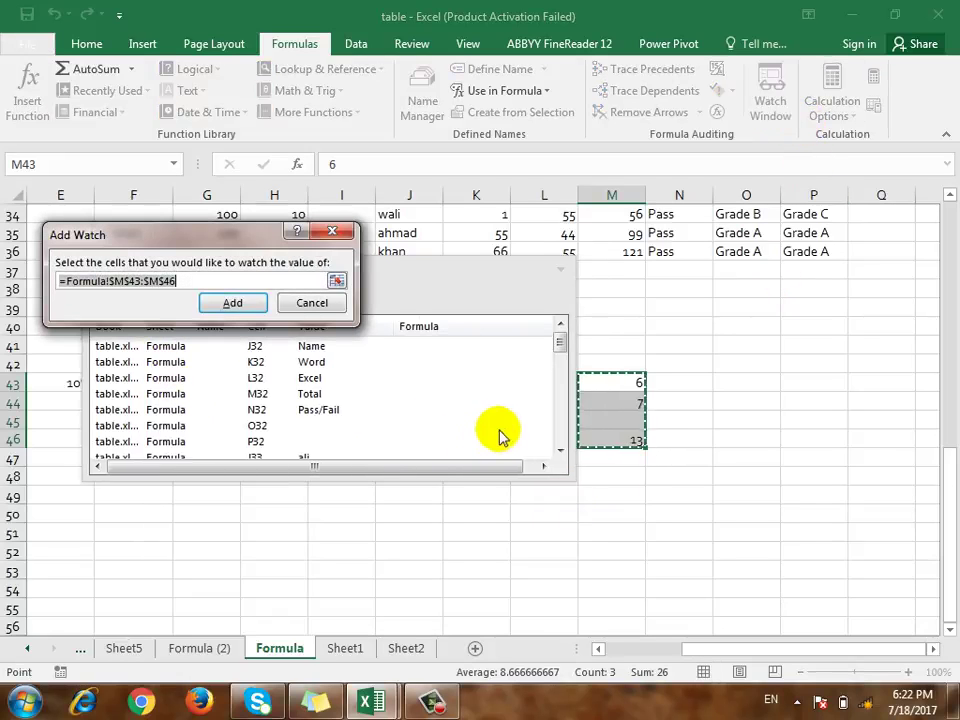
click(213, 306)
drag(564, 343, 558, 476)
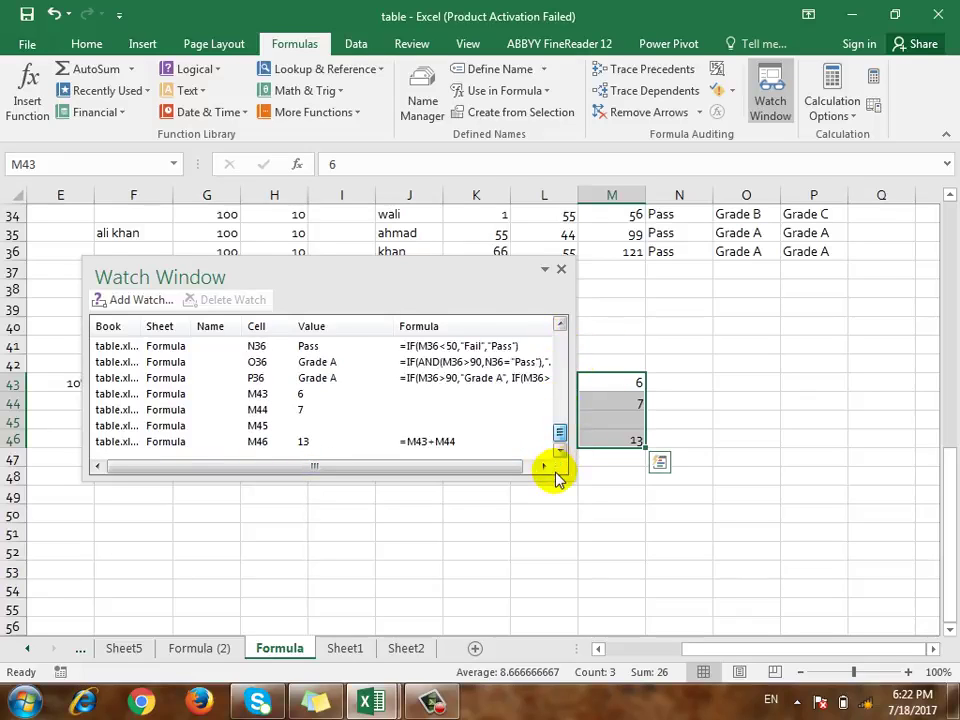
click(561, 268)
- From cell F12, reopen the Watch Window and use its entries to go to cells K32 and O33
click(471, 482)
scroll(300, 506, up, 5)
scroll(300, 507, up, 4)
click(105, 313)
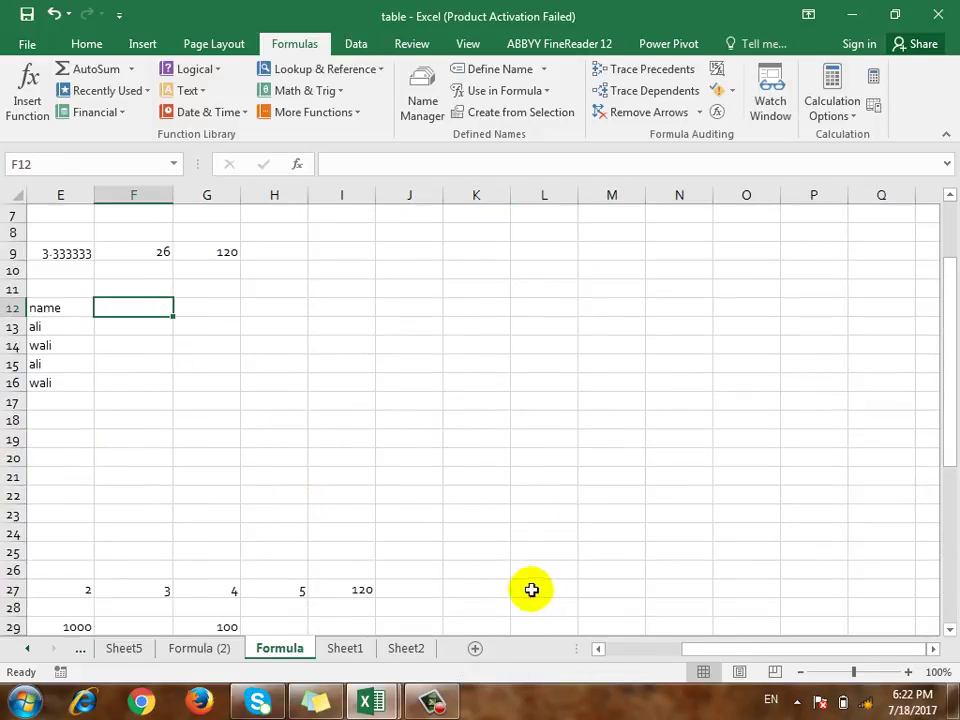
scroll(671, 332, down, 1)
click(766, 118)
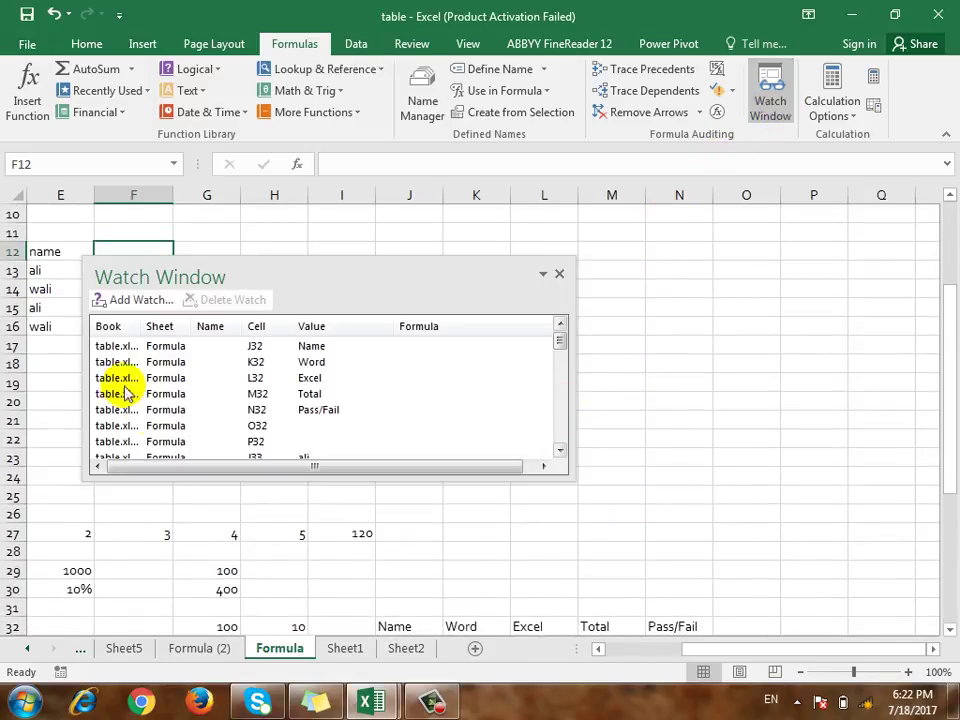
click(258, 362)
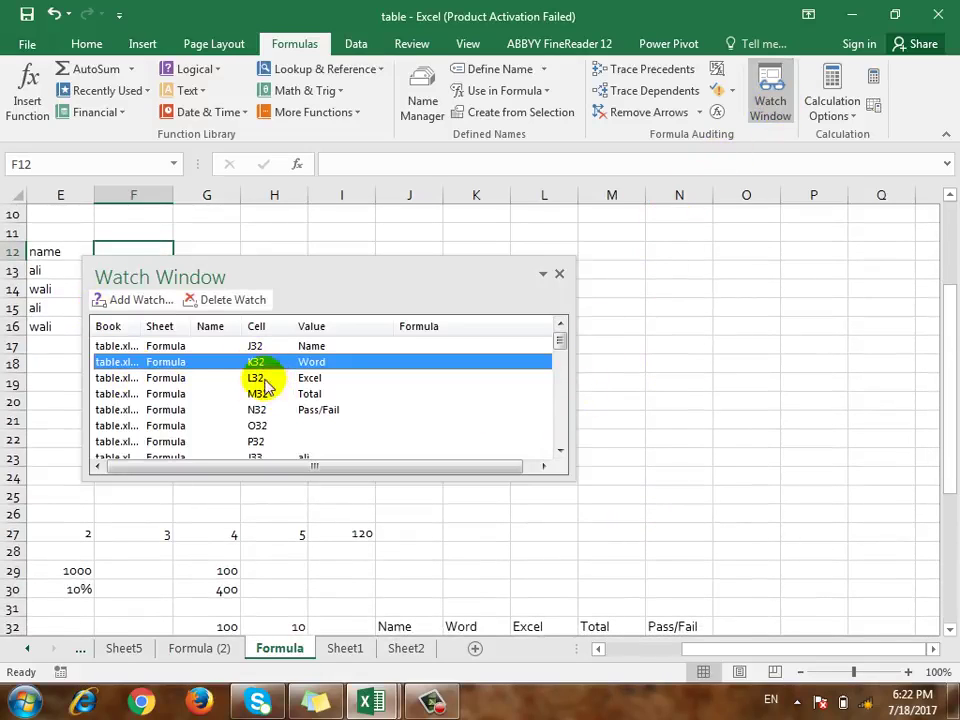
double_click(163, 364)
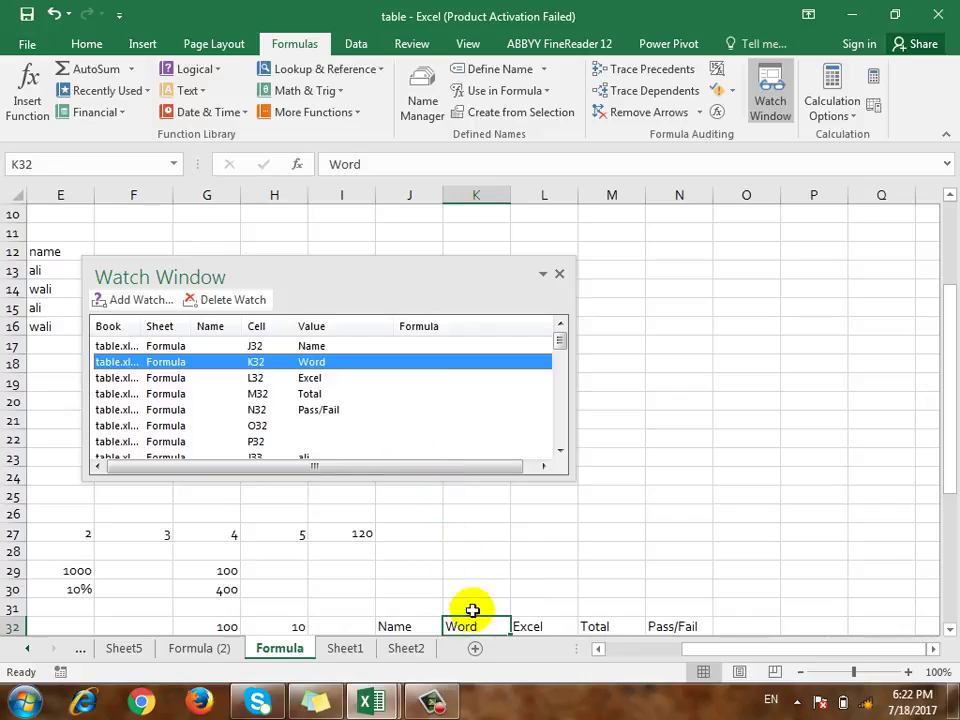
scroll(133, 390, down, 3)
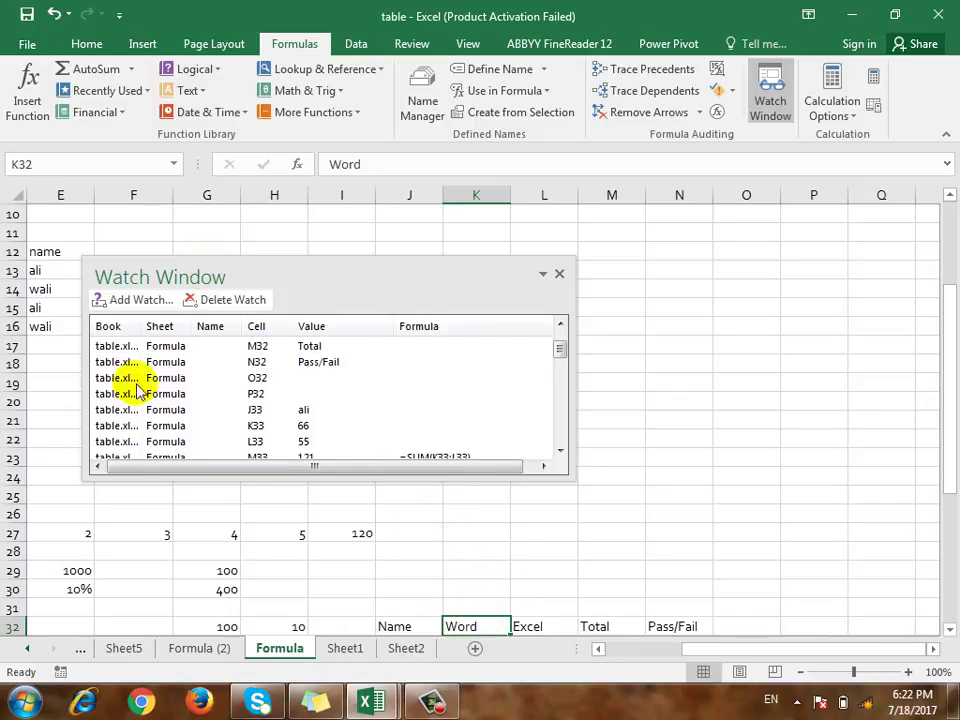
click(190, 393)
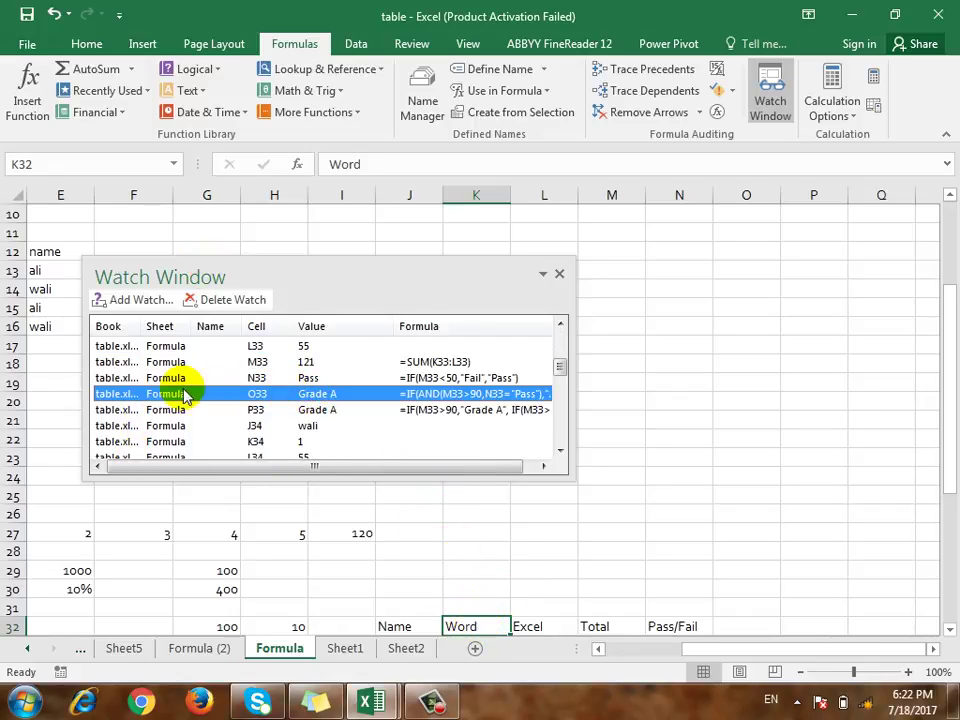
double_click(105, 393)
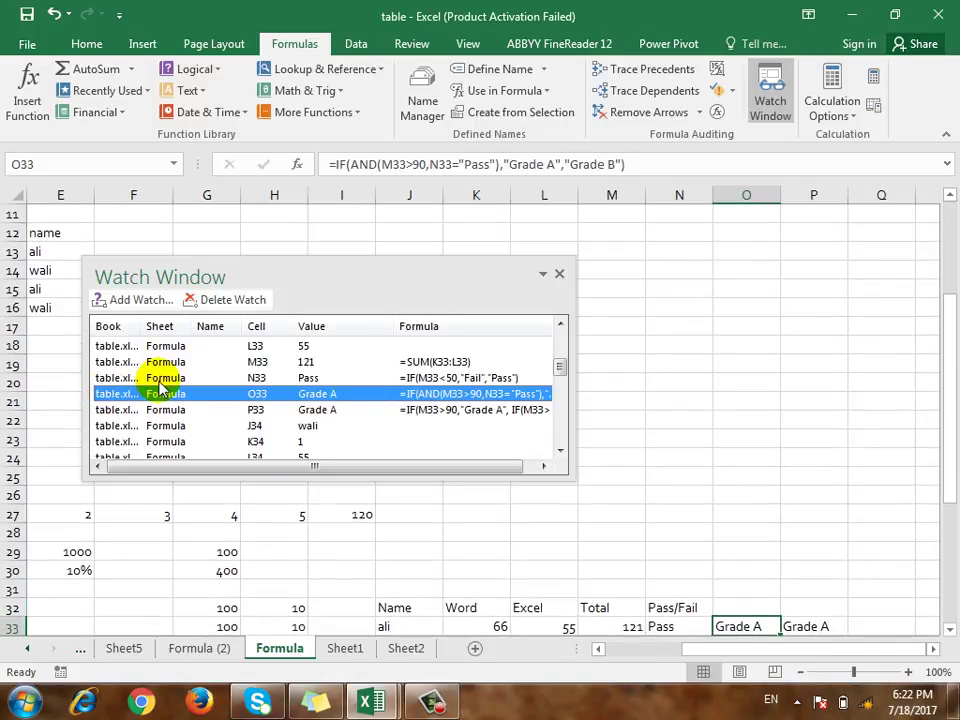
- Go to watched cell N36, delete the watches on N36 and M45, and close the Watch Window
scroll(231, 392, down, 9)
click(139, 378)
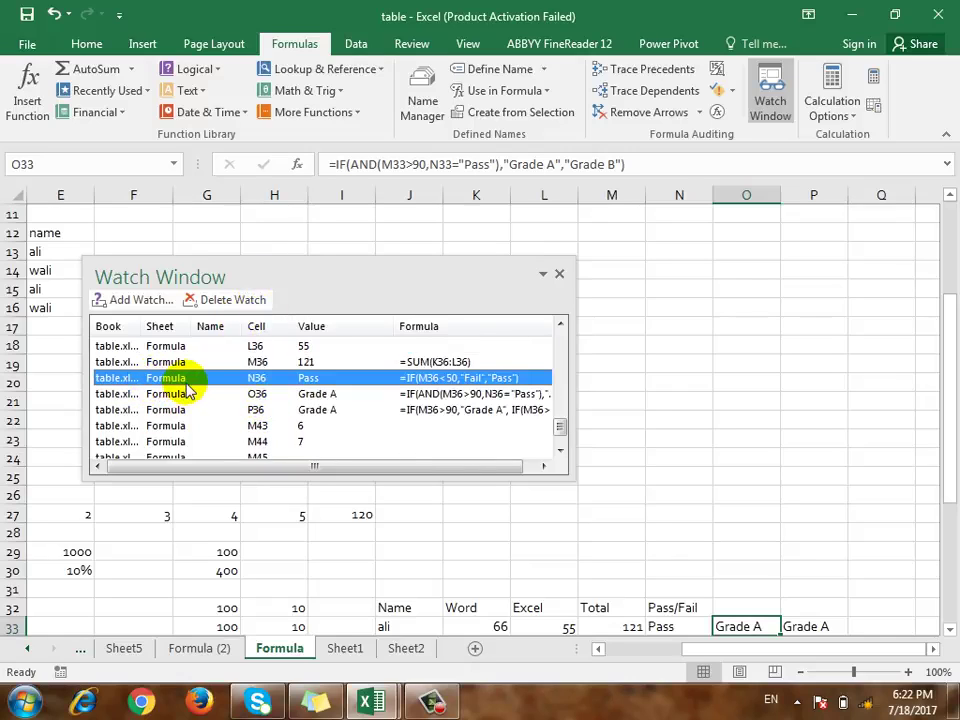
double_click(185, 379)
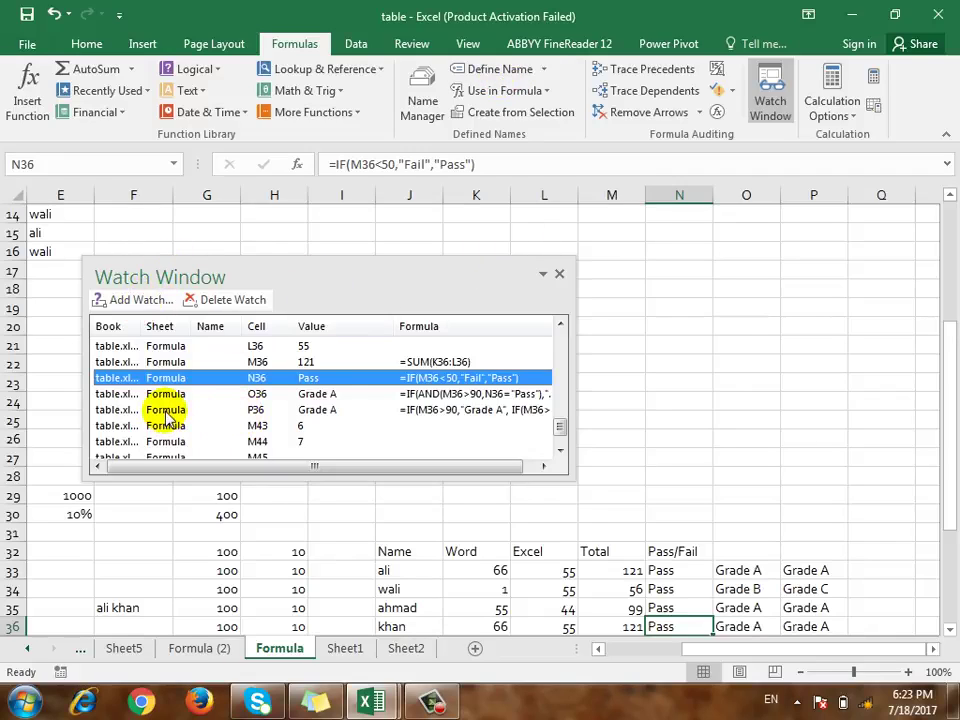
click(245, 303)
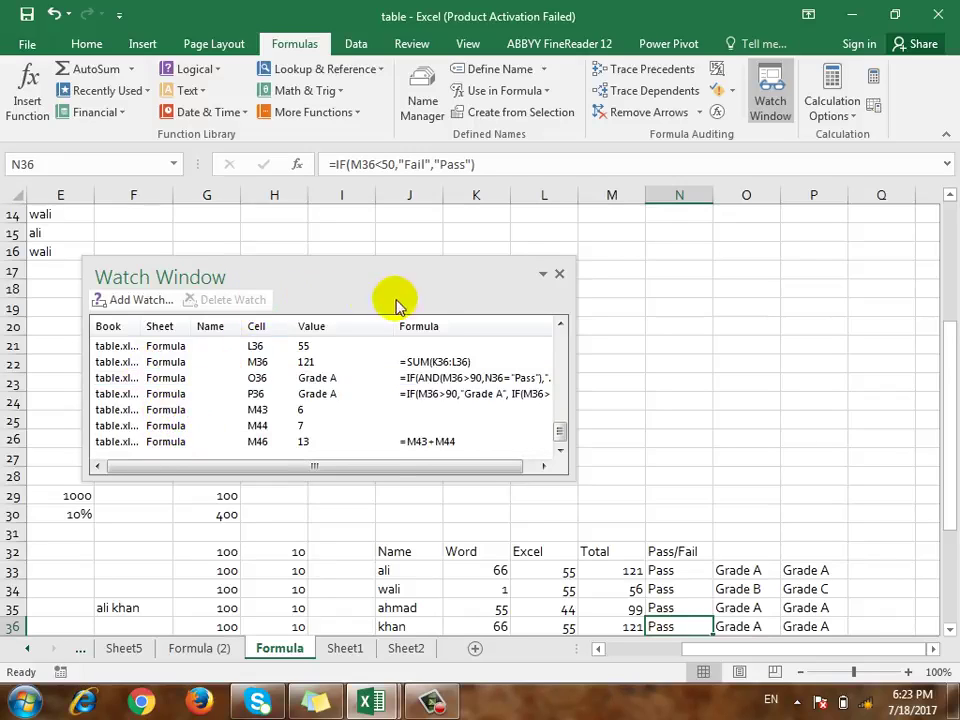
click(559, 273)
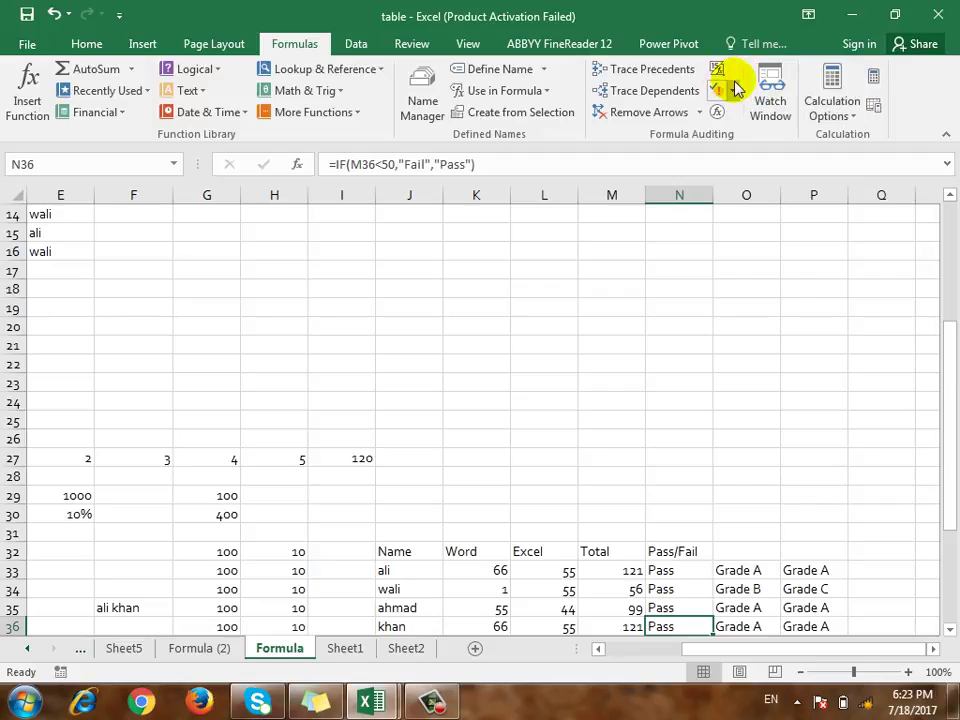
click(853, 115)
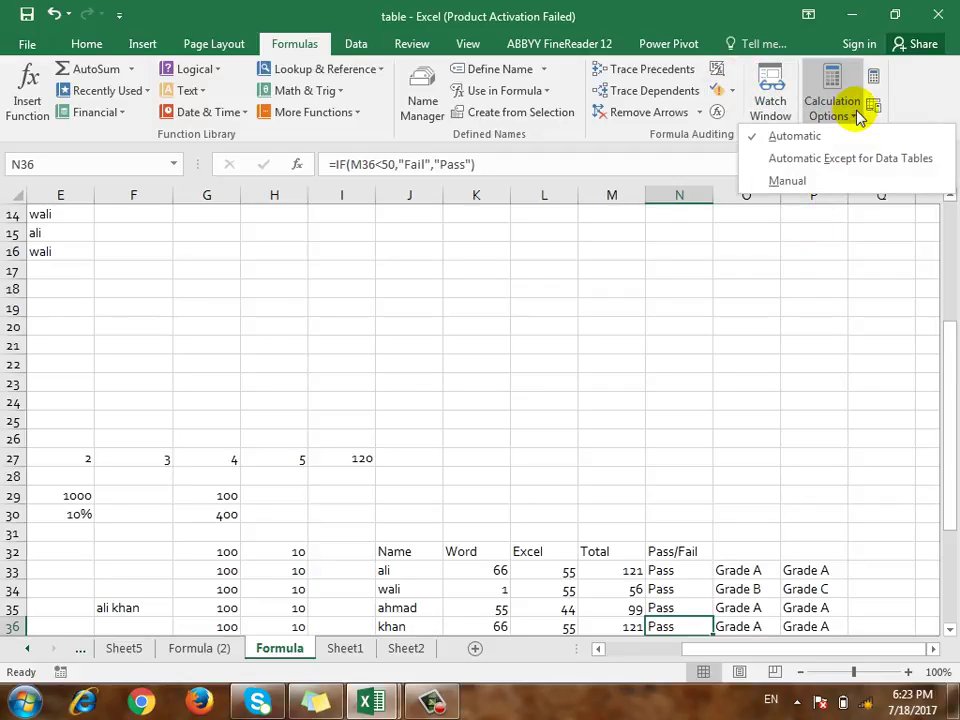
click(857, 118)
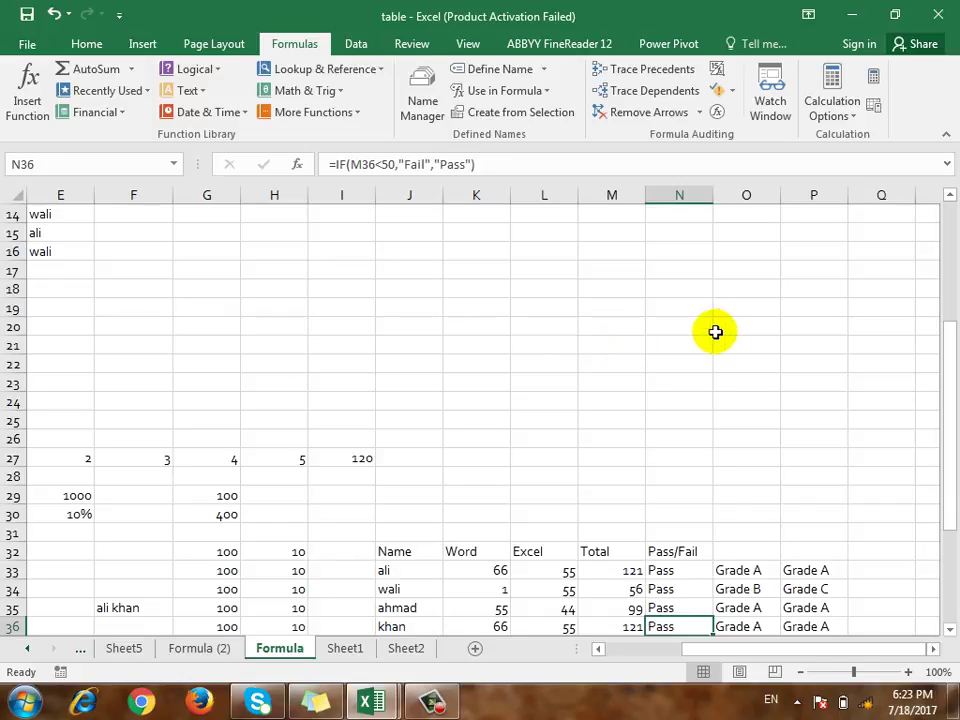
- Enter 7 in cell L21 and 8 in cell M21
click(527, 344)
scroll(480, 340, up, 1)
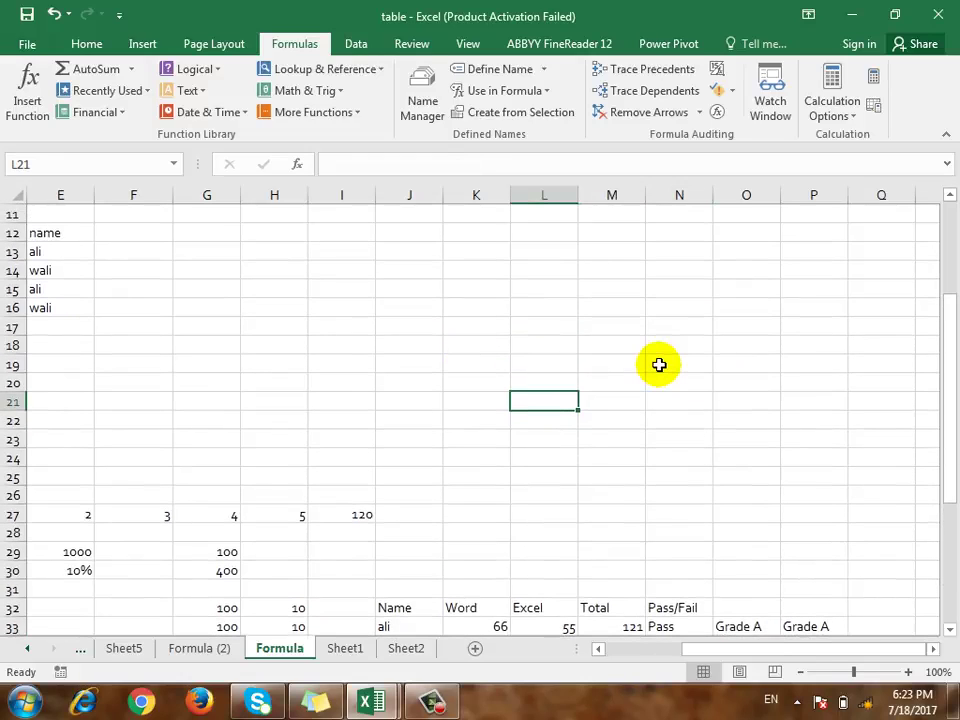
text(7)
key(Right)
text(8)
key(Right)
key(Down)
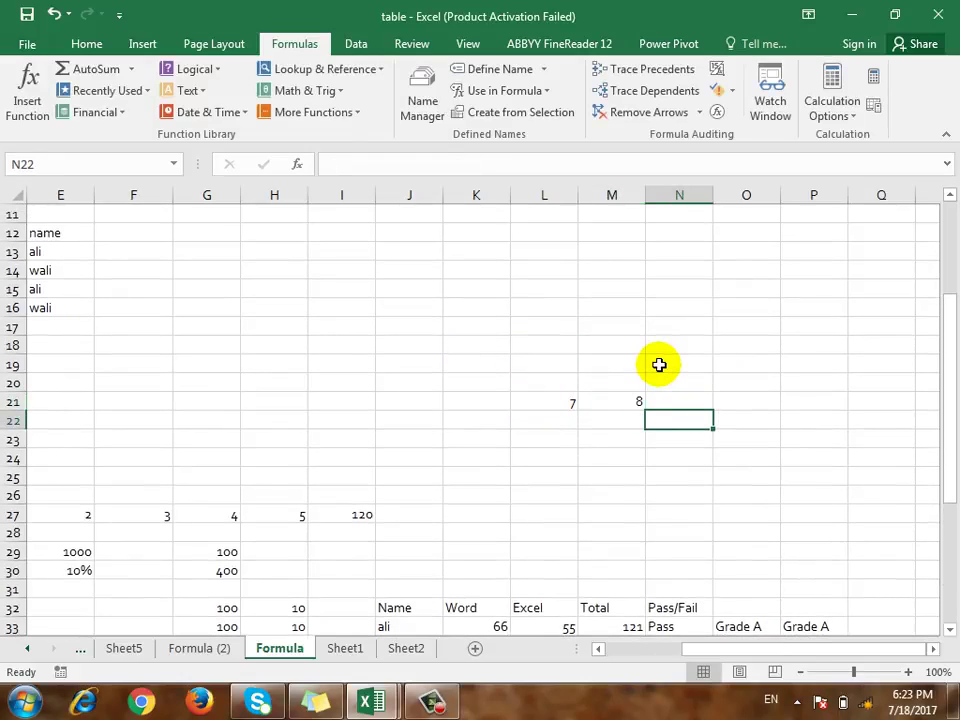
- Enter the formula =L21+M21 in cell M23 to add the two numbers
key(Left)
key(Down)
text(=)
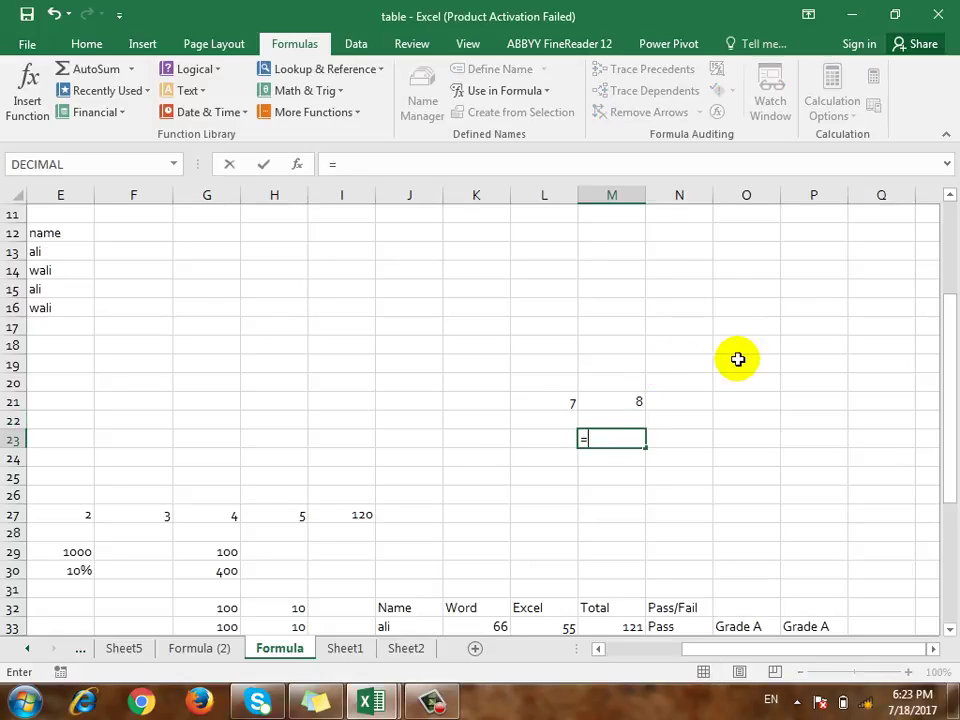
click(551, 403)
text(+)
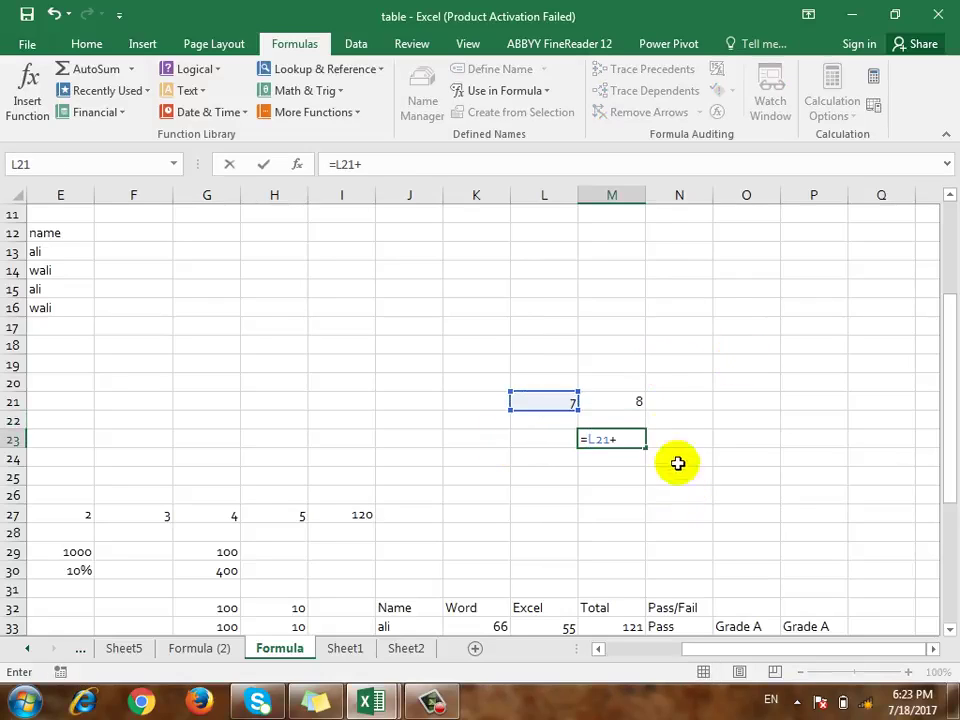
click(628, 401)
key(Return)
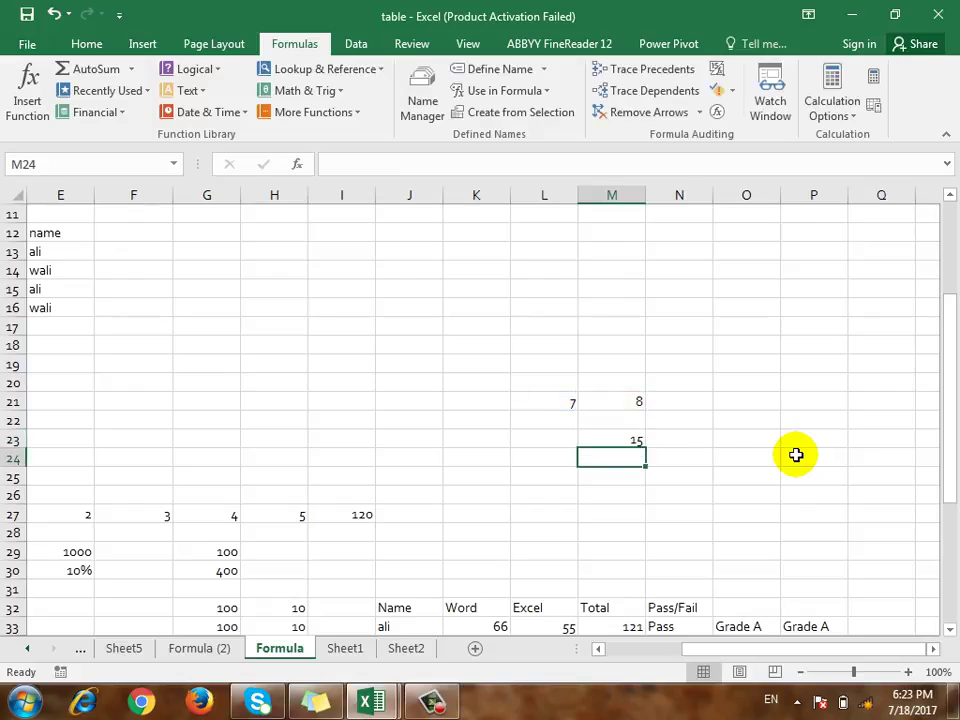
- Change the value in cell L21 to 5 to test automatic recalculation
key(Left)
key(Up)
key(Up)
key(Up)
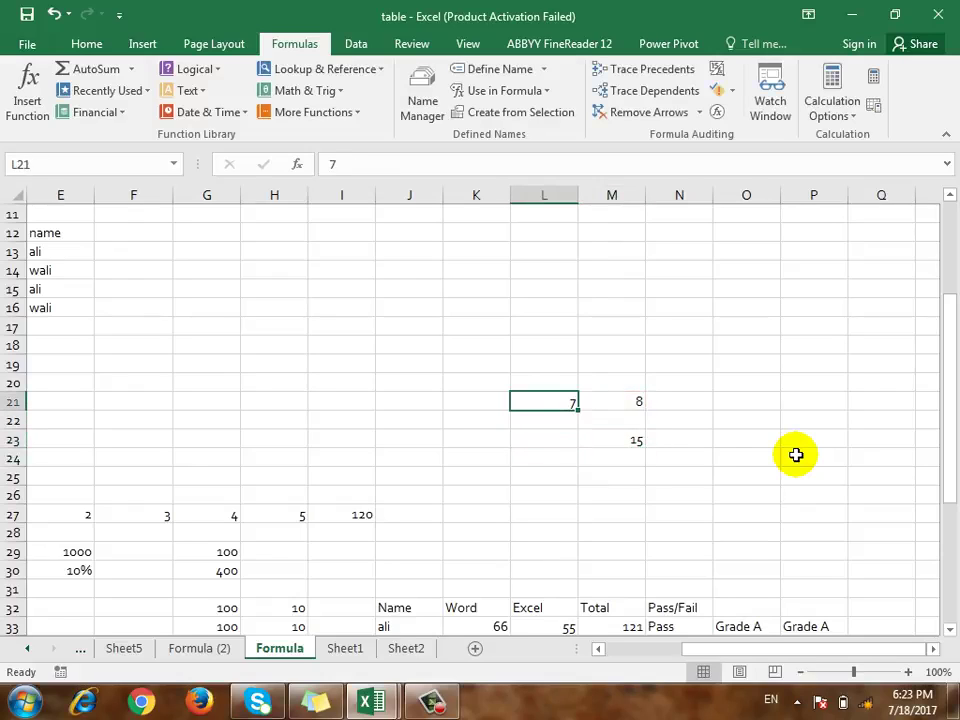
text(5)
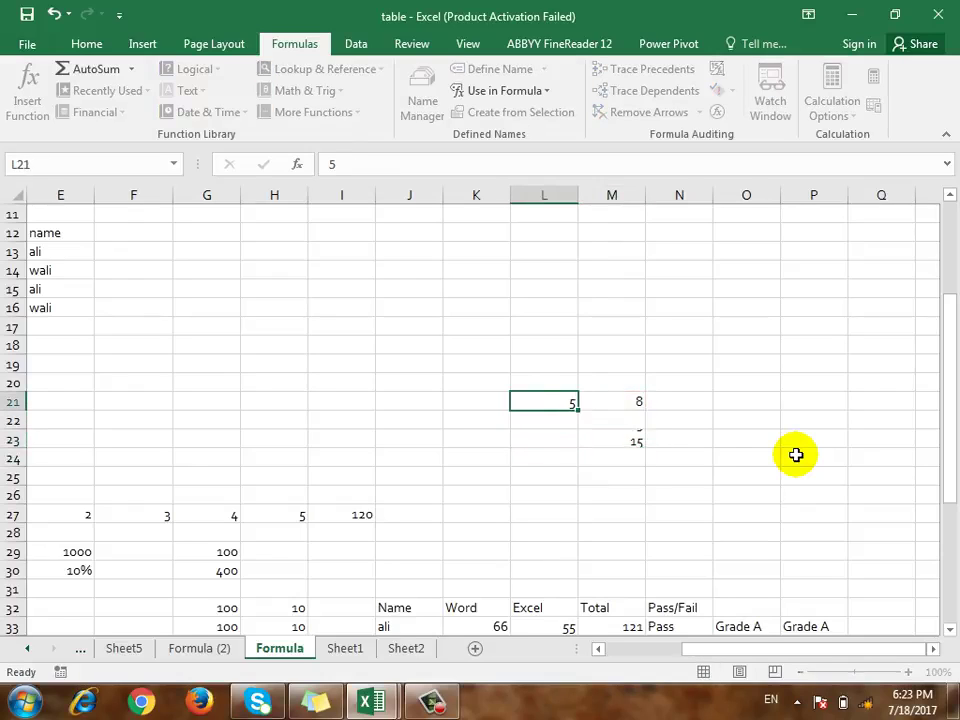
key(Return)
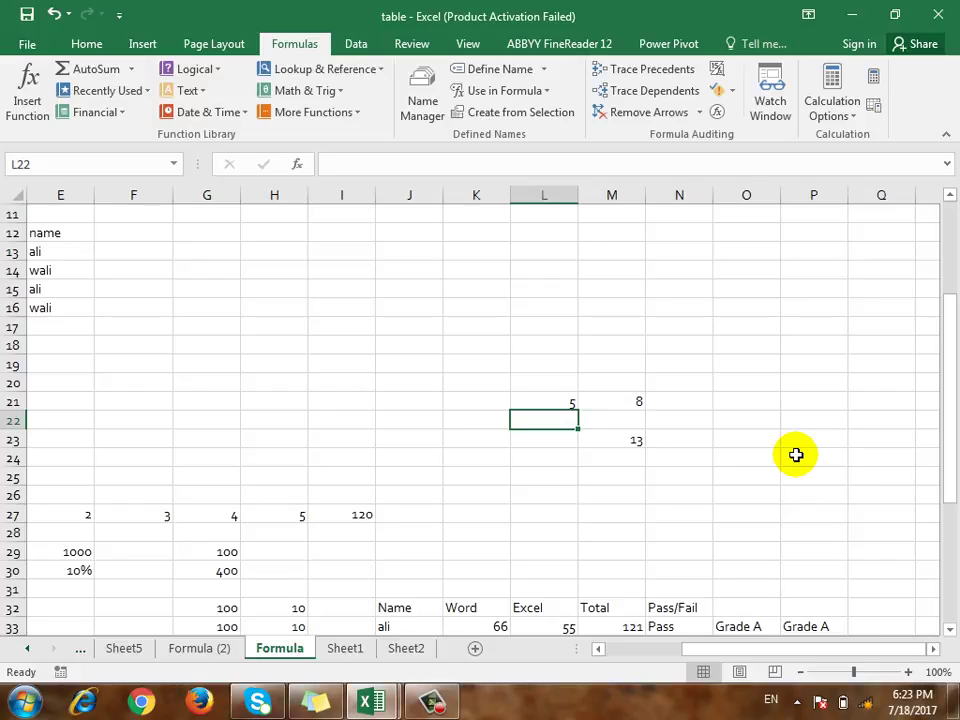
- Review the available calculation options, and change the value in cell M21 to 5
click(846, 114)
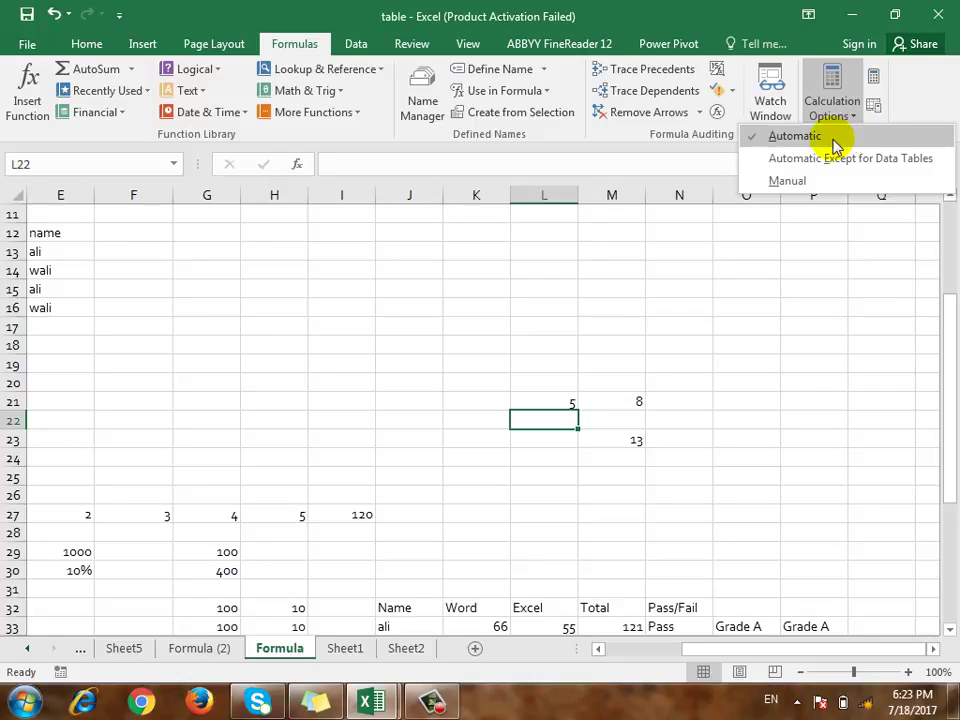
click(634, 403)
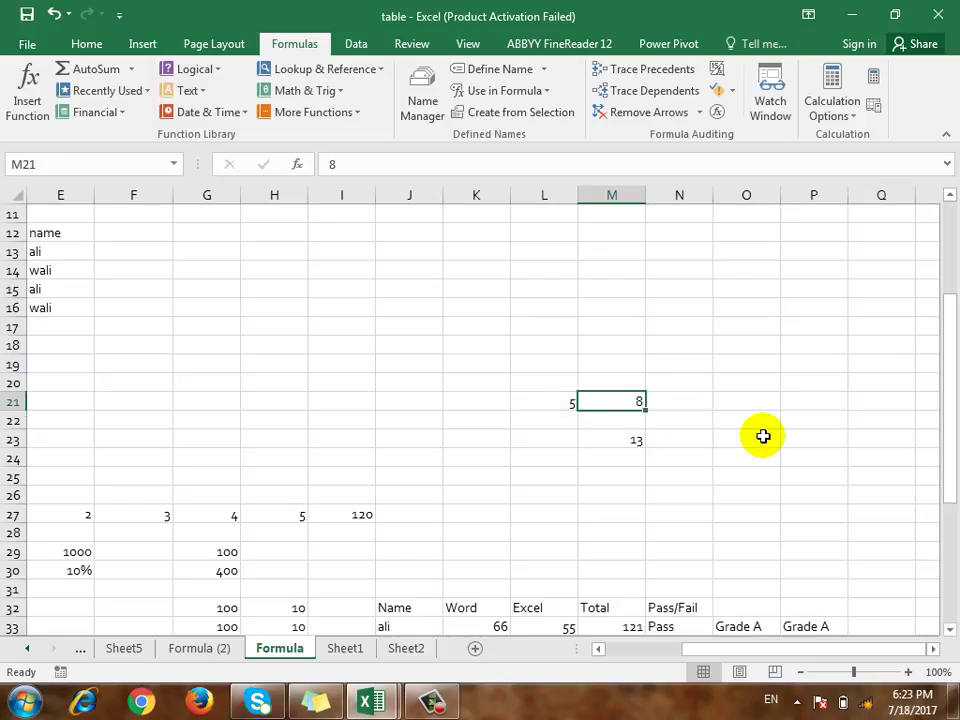
text(5)
key(Return)
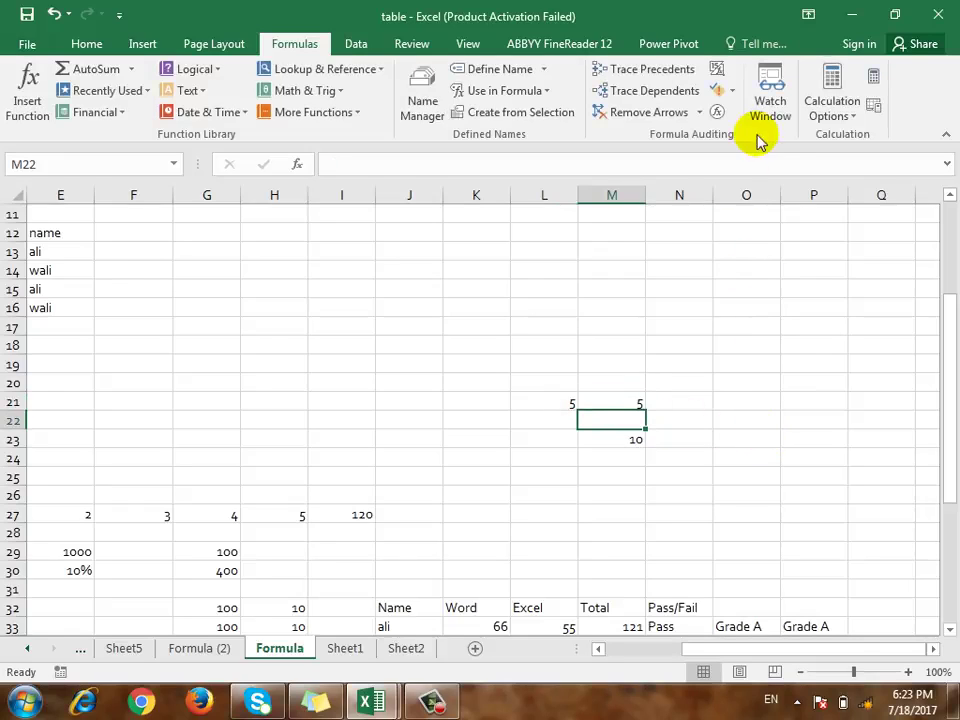
- Set the workbook's calculation option to Automatic Except for Data Tables
click(832, 110)
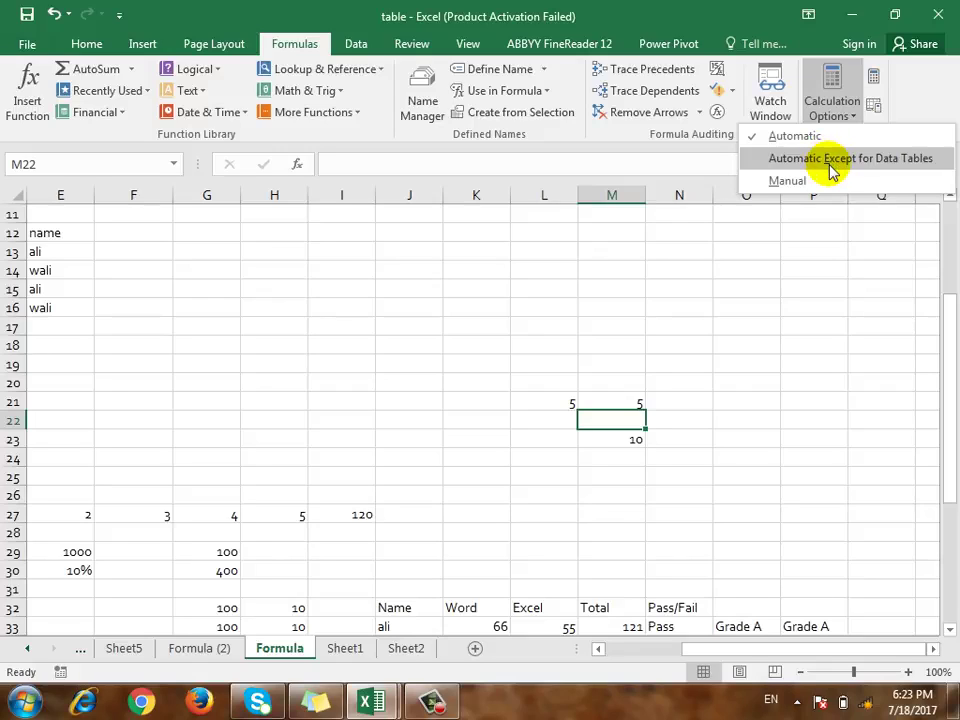
click(185, 50)
click(208, 45)
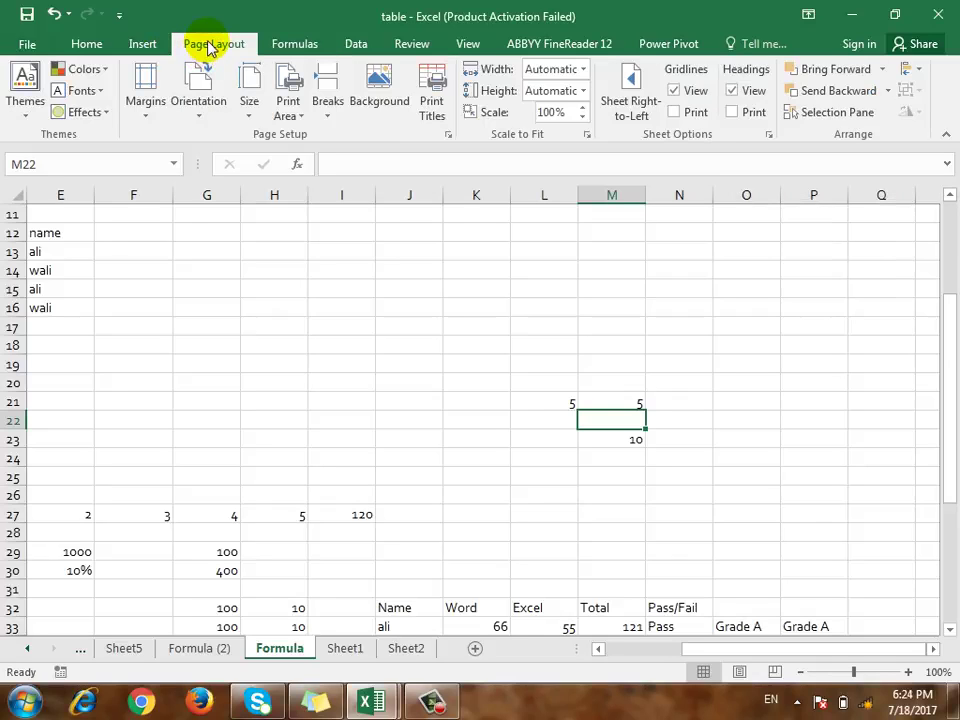
click(145, 46)
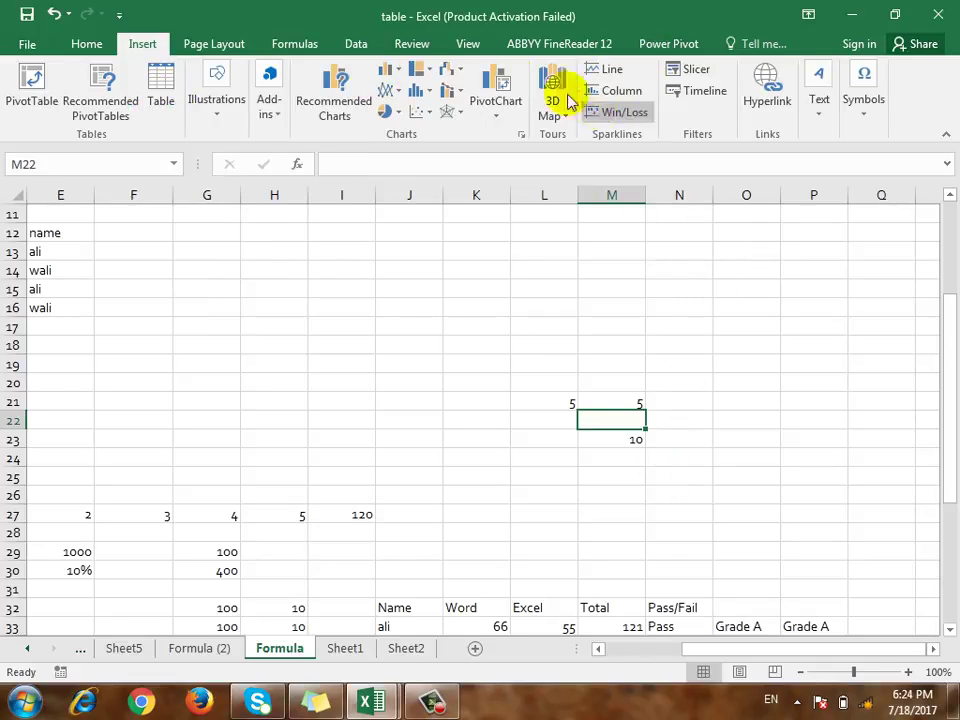
click(273, 46)
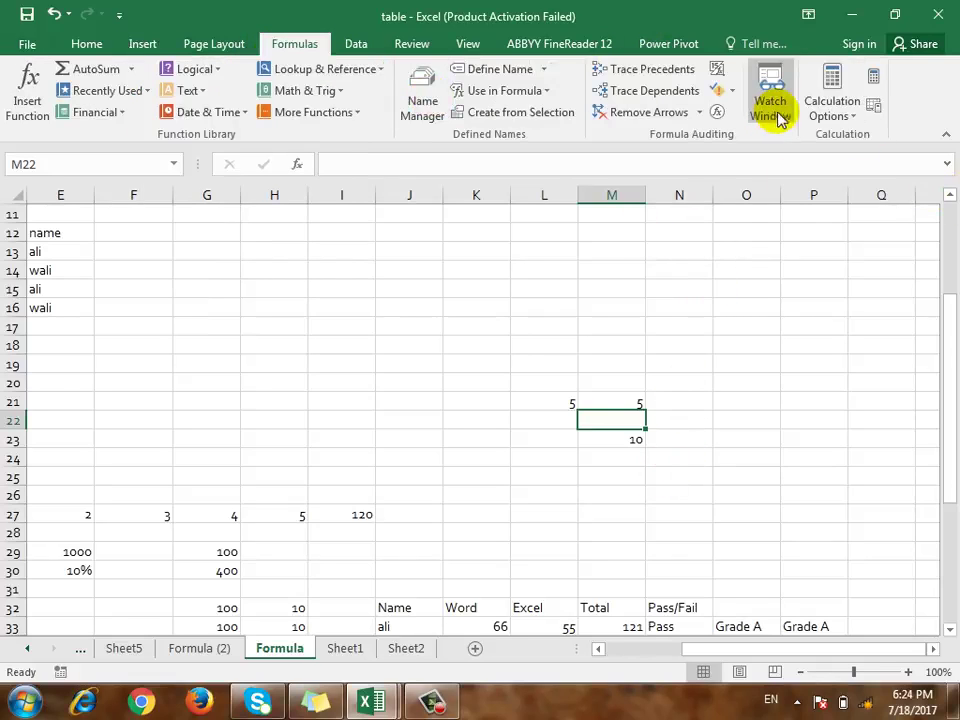
click(829, 108)
click(810, 160)
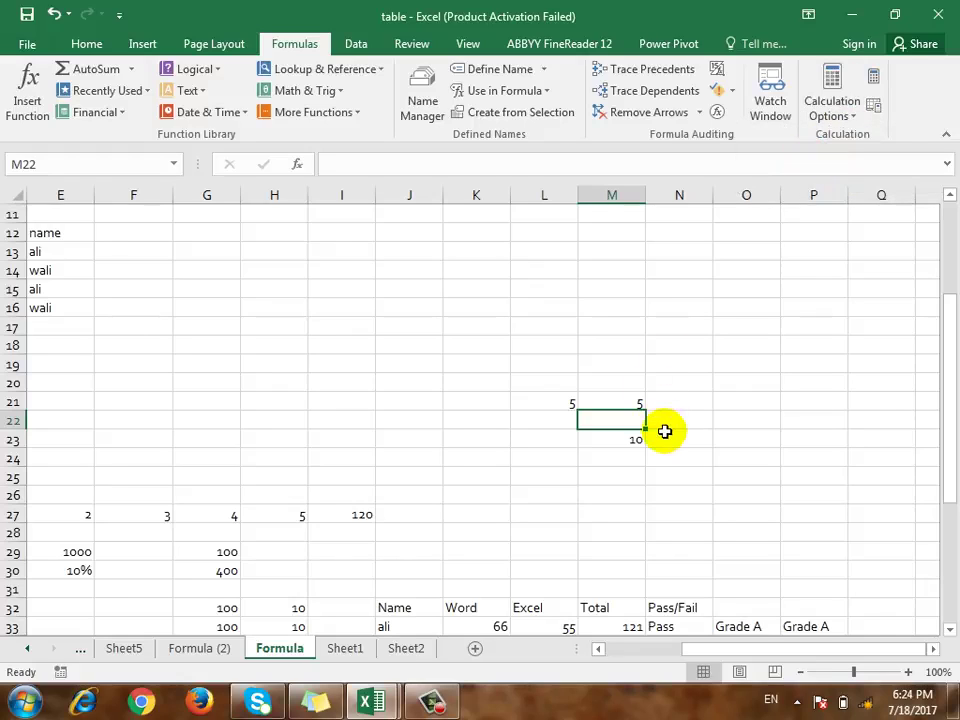
- Change the value in cell L21 to 4 to test recalculation of the sum
key(Left)
key(Up)
text(4)
key(Return)
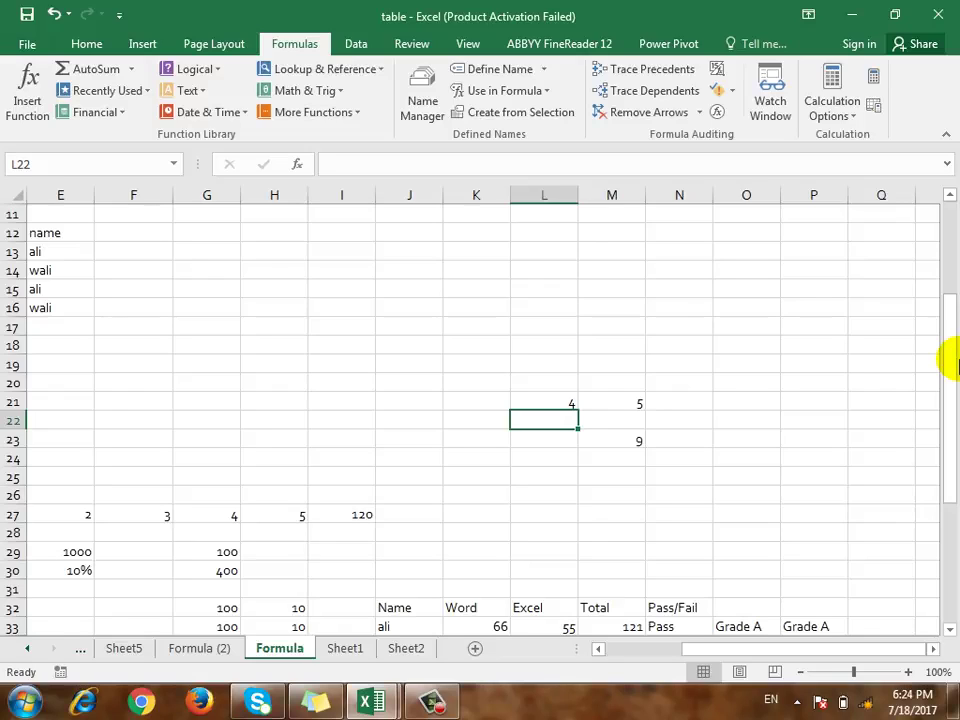
- Switch the calculation option to Manual and change the value in cell L21 to 10
click(824, 110)
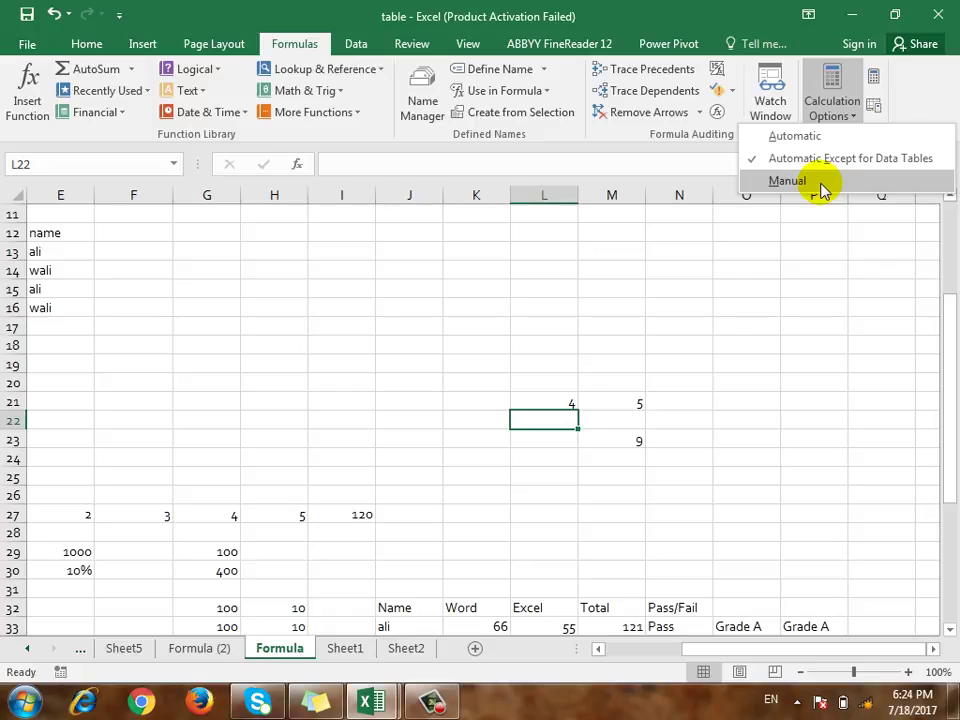
click(819, 184)
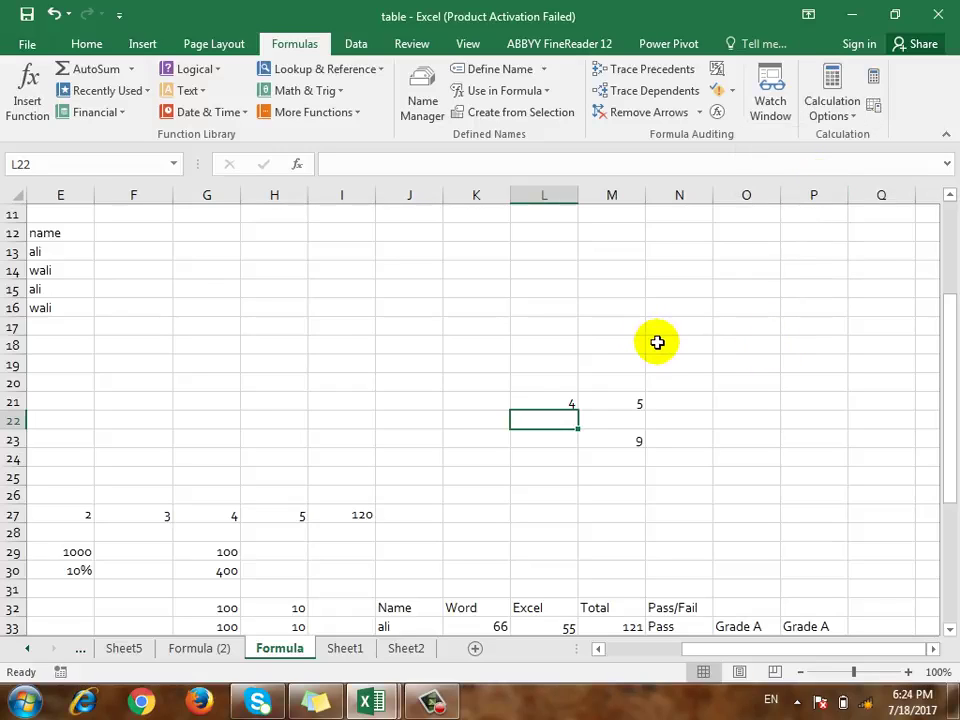
key(Up)
text(10)
key(Return)
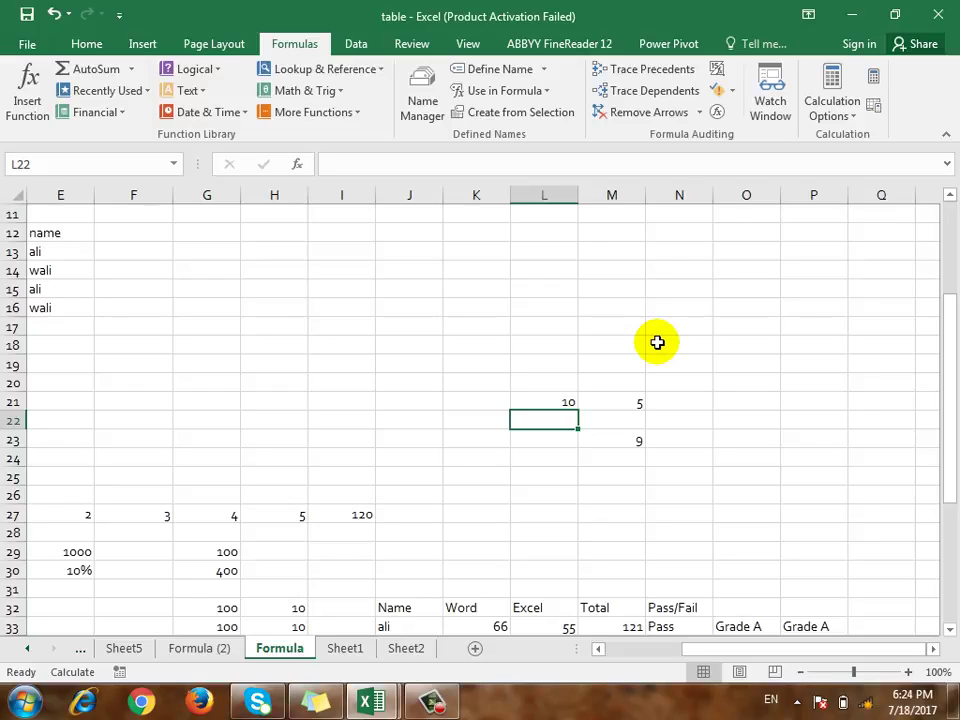
- Check the active calculation option and recalculate the workbook with Calculate Now
click(832, 115)
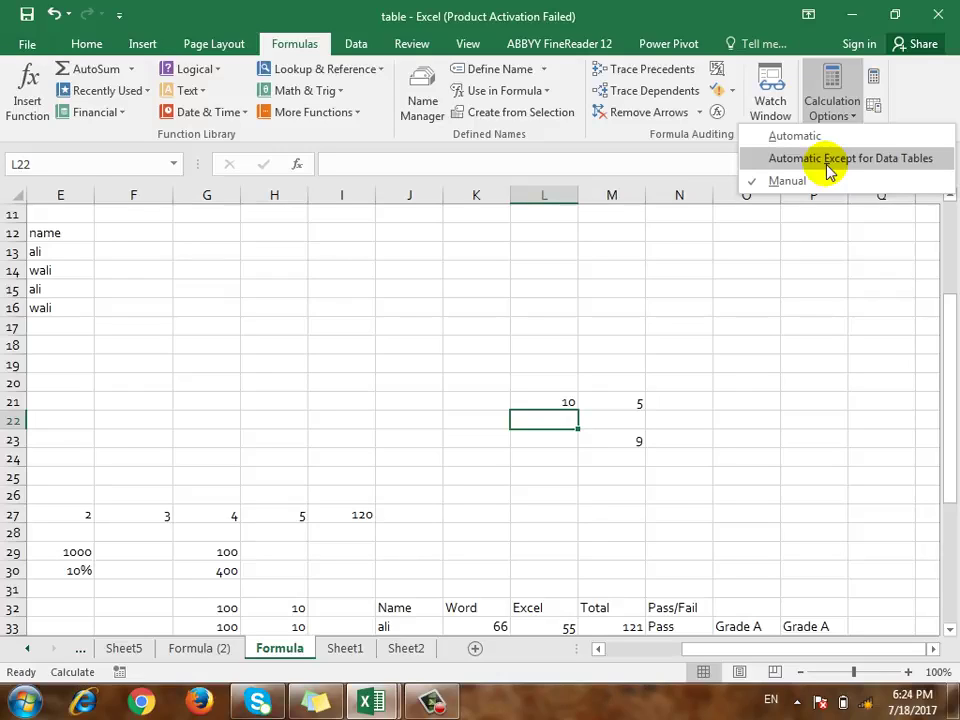
click(789, 306)
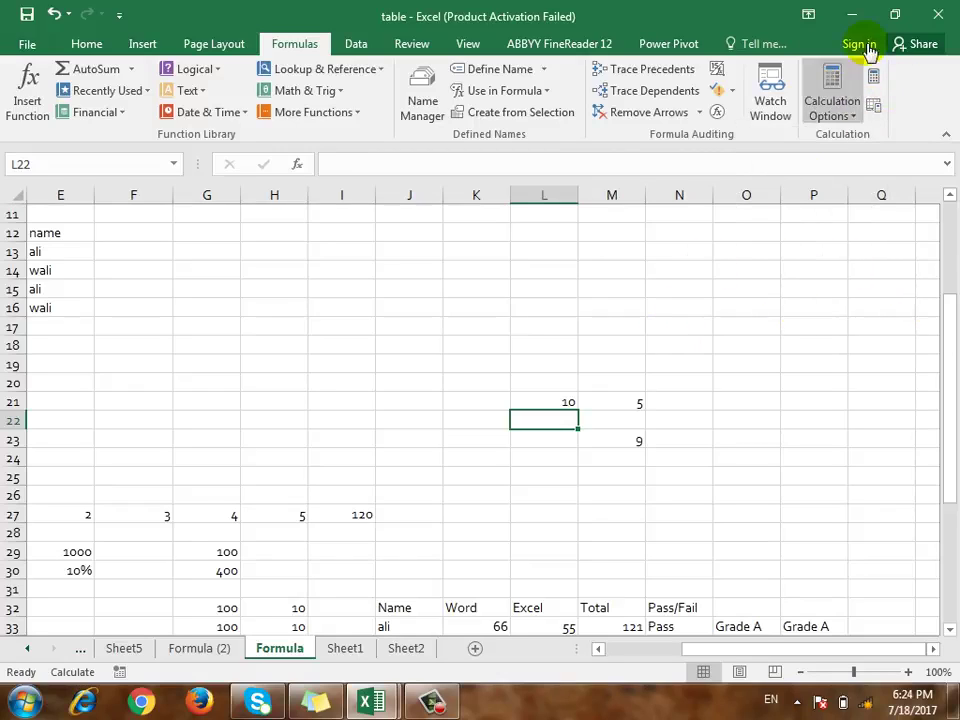
click(870, 76)
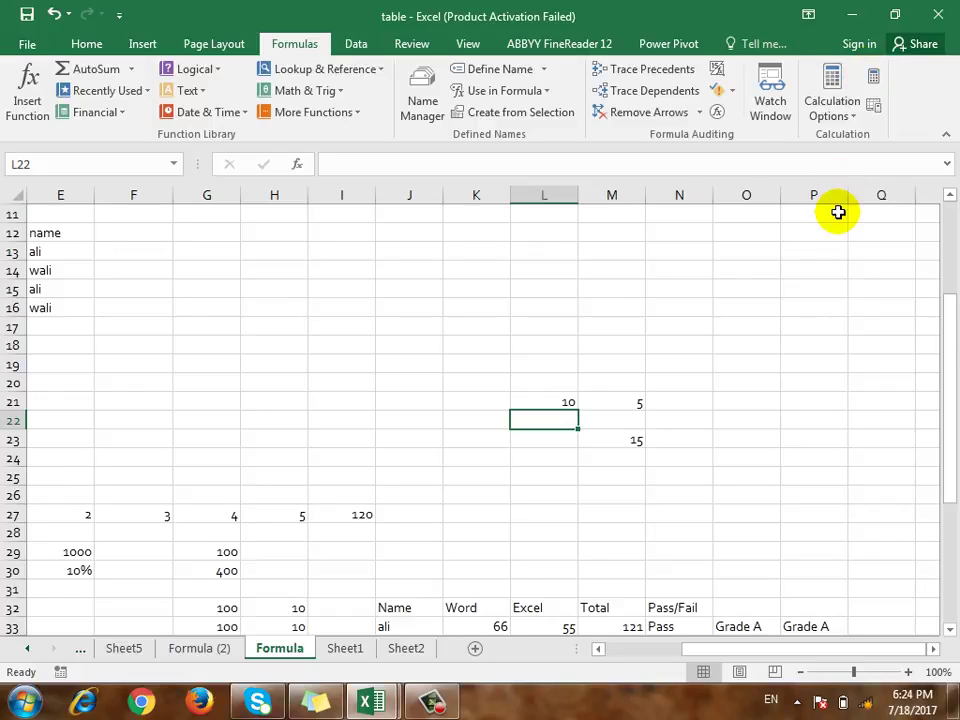
- With calculation kept on Manual, enter 77 in cell M21 and recalculate the workbook
click(832, 112)
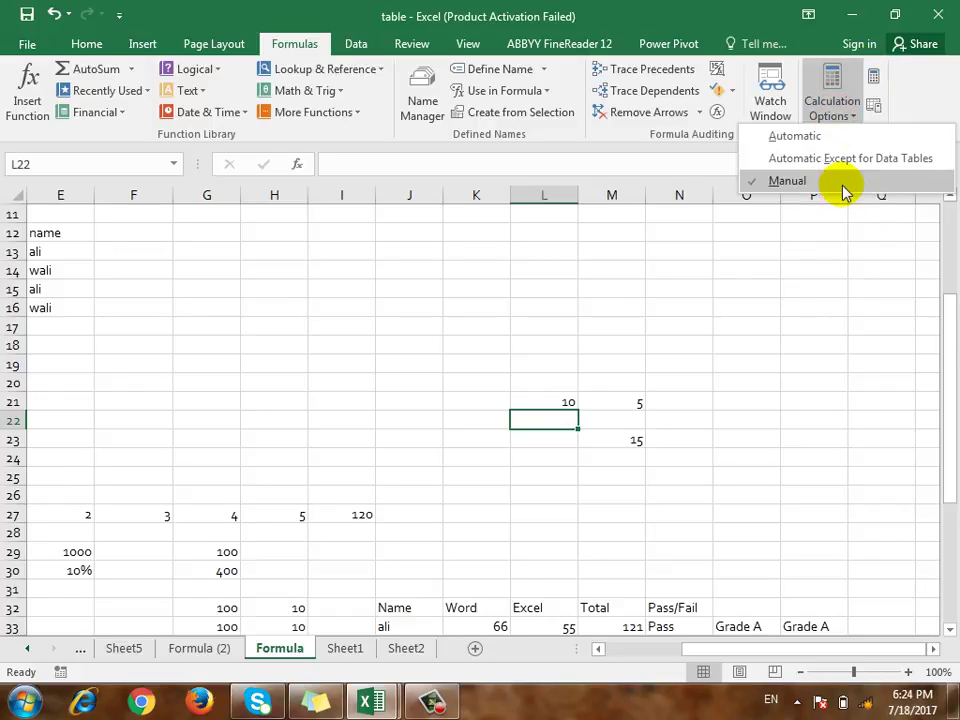
click(841, 182)
click(611, 382)
key(Down)
text(77)
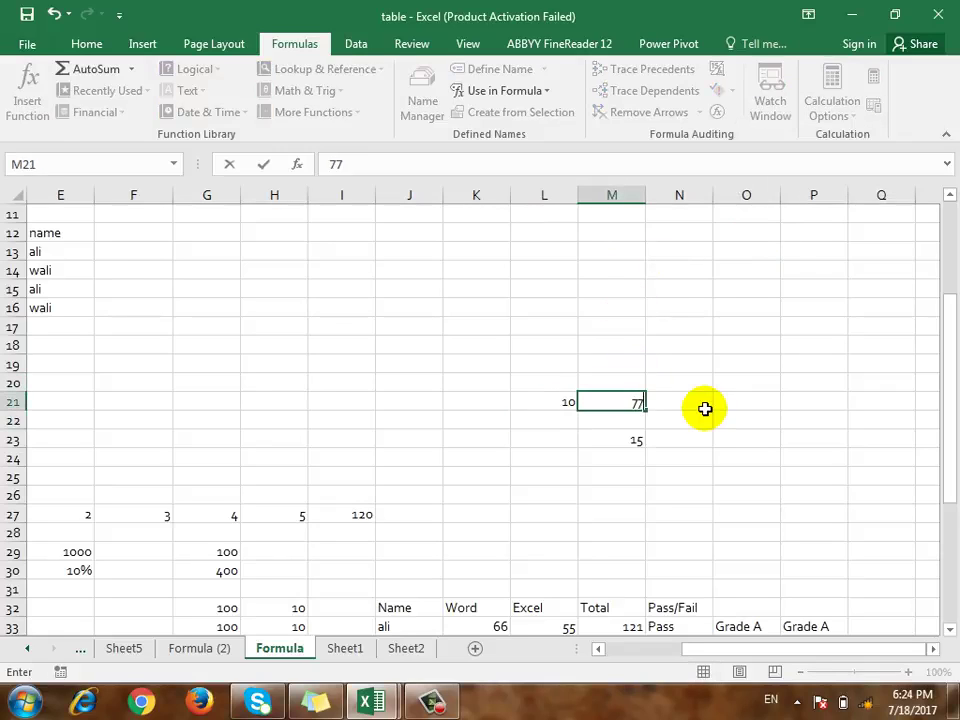
key(Return)
key(Down)
key(Down)
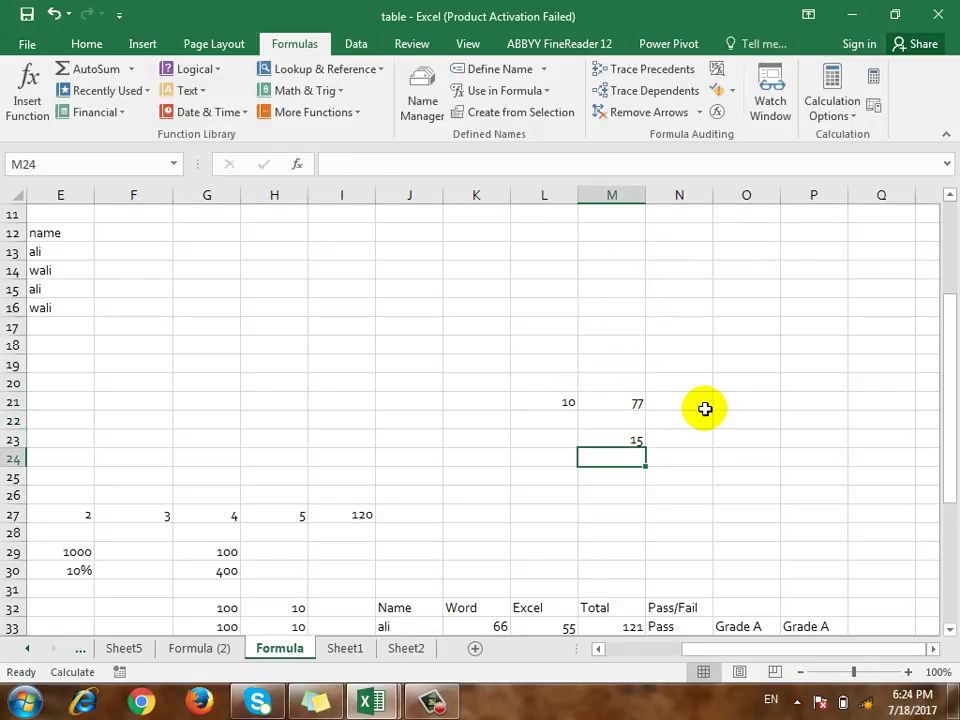
click(874, 78)
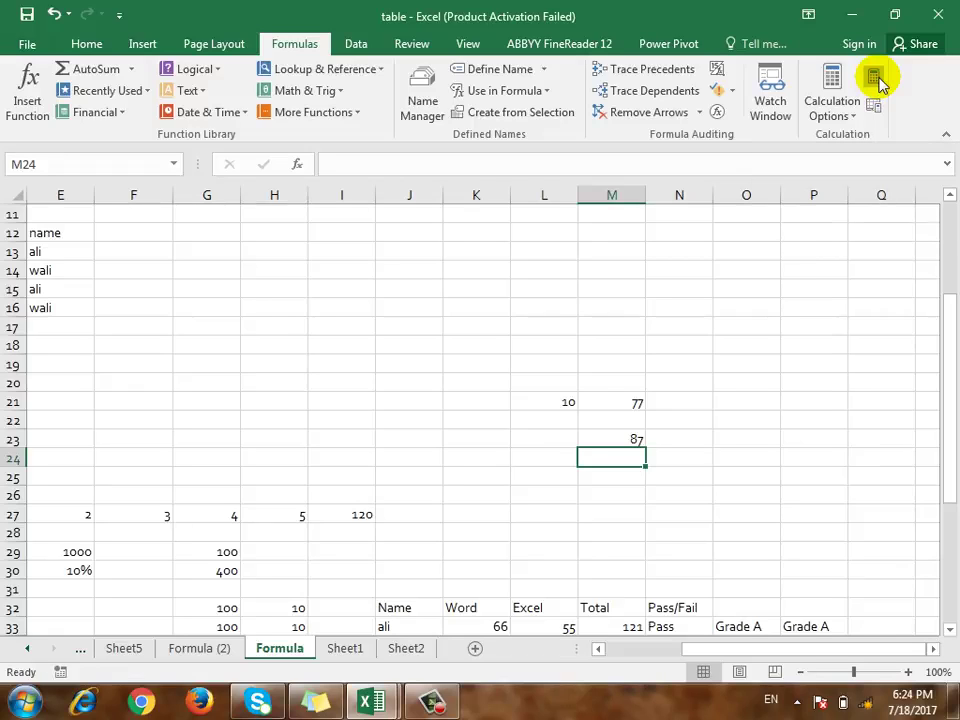
- Set the calculation option to Automatic and change the value in cell L21 to 232
click(842, 101)
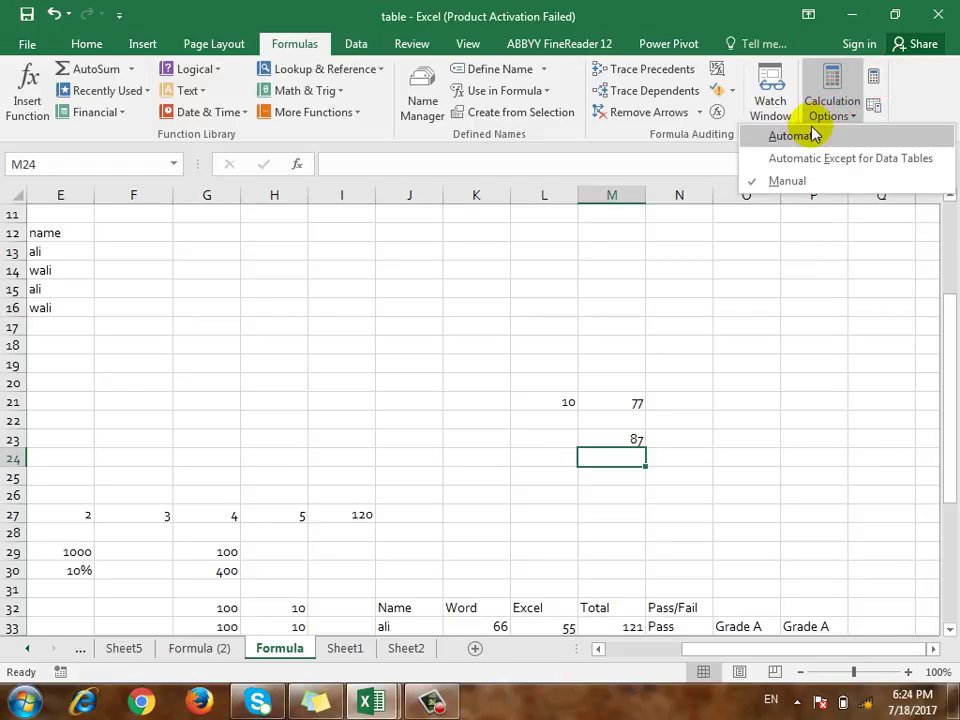
click(812, 131)
click(553, 403)
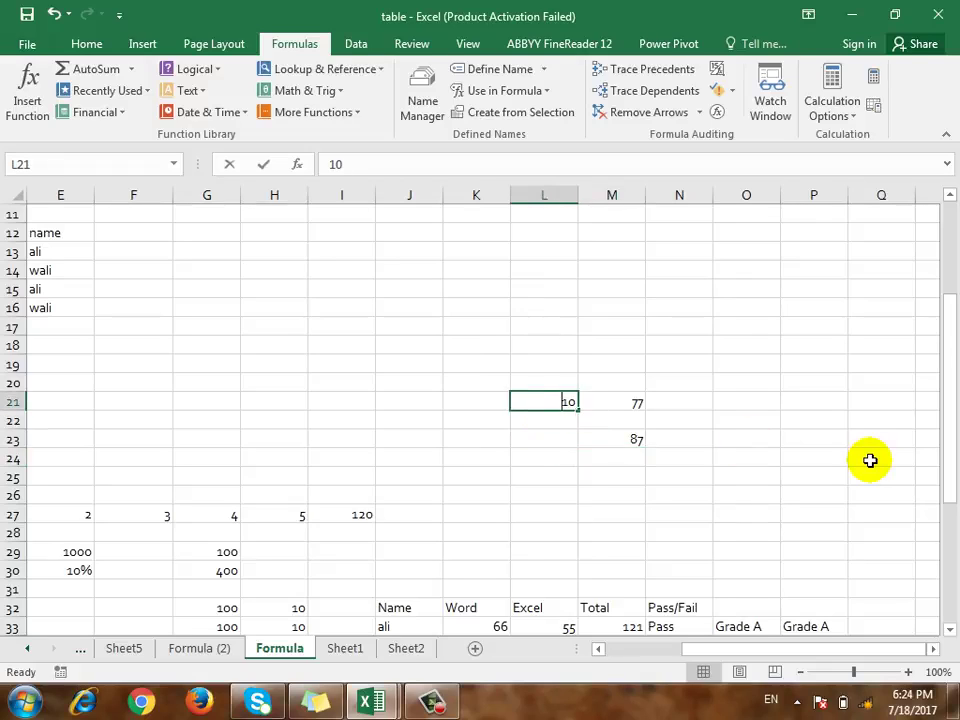
key(Return)
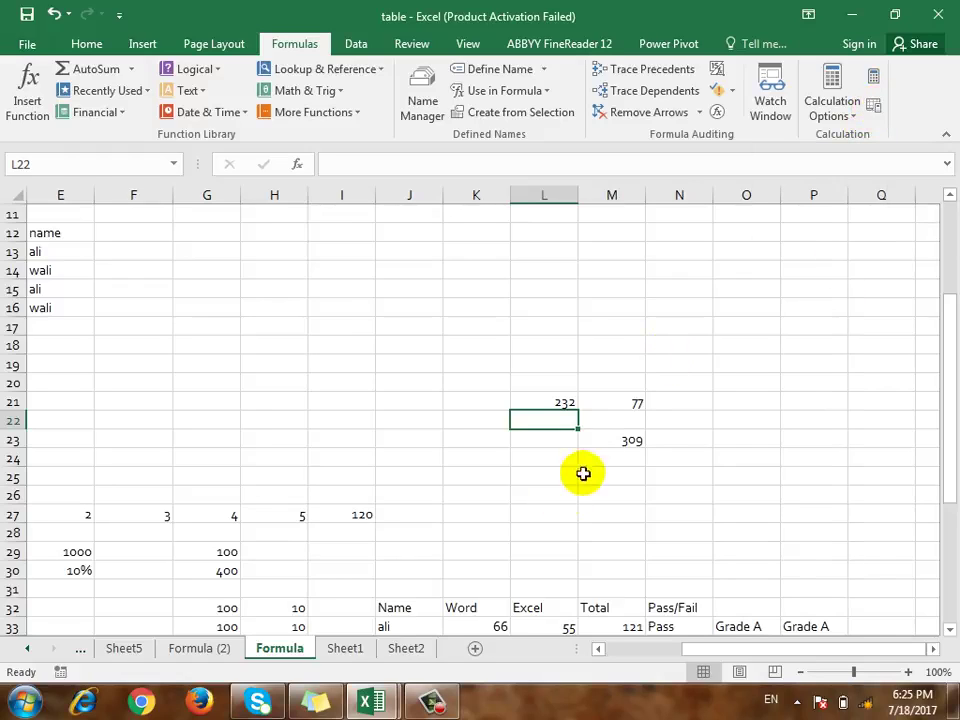
- Check the active calculation option and change the value in cell M21 to 66
click(836, 116)
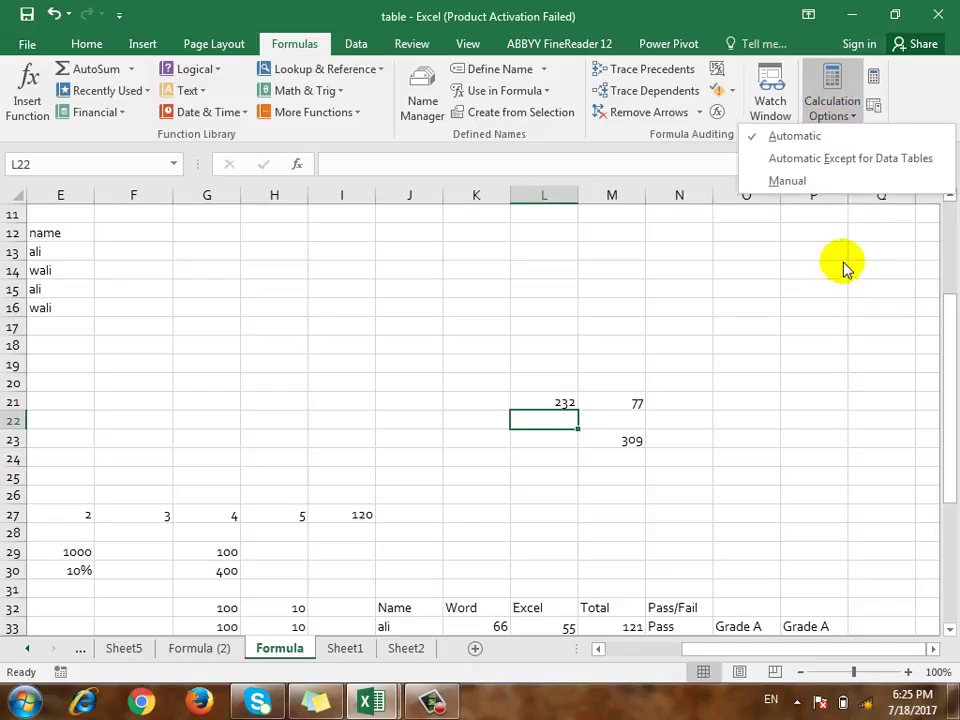
click(789, 255)
key(Right)
key(Up)
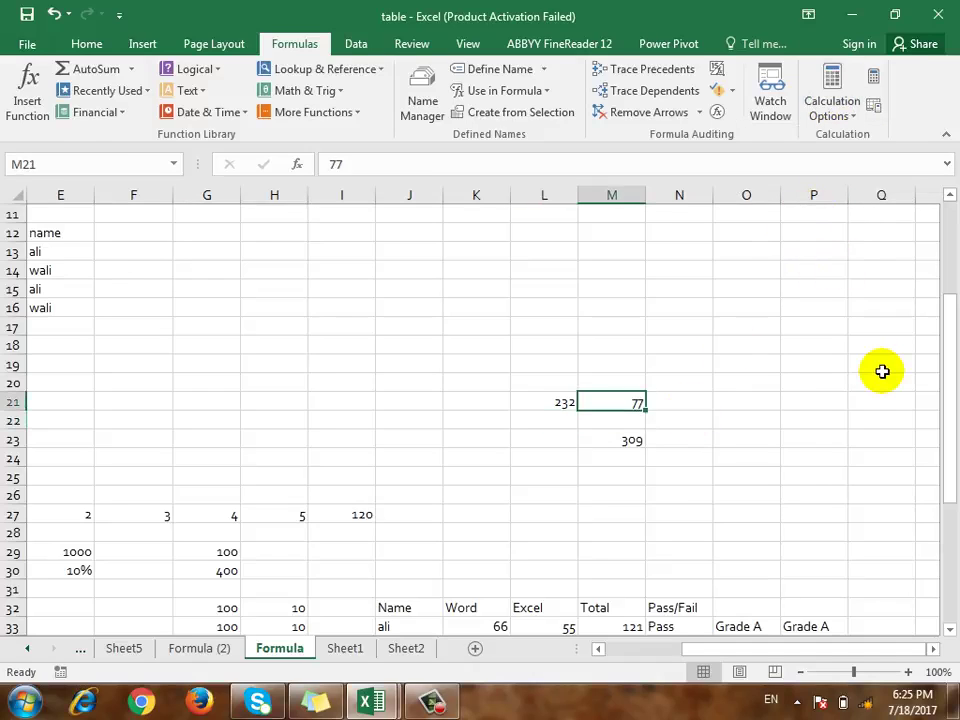
text(66)
key(Return)
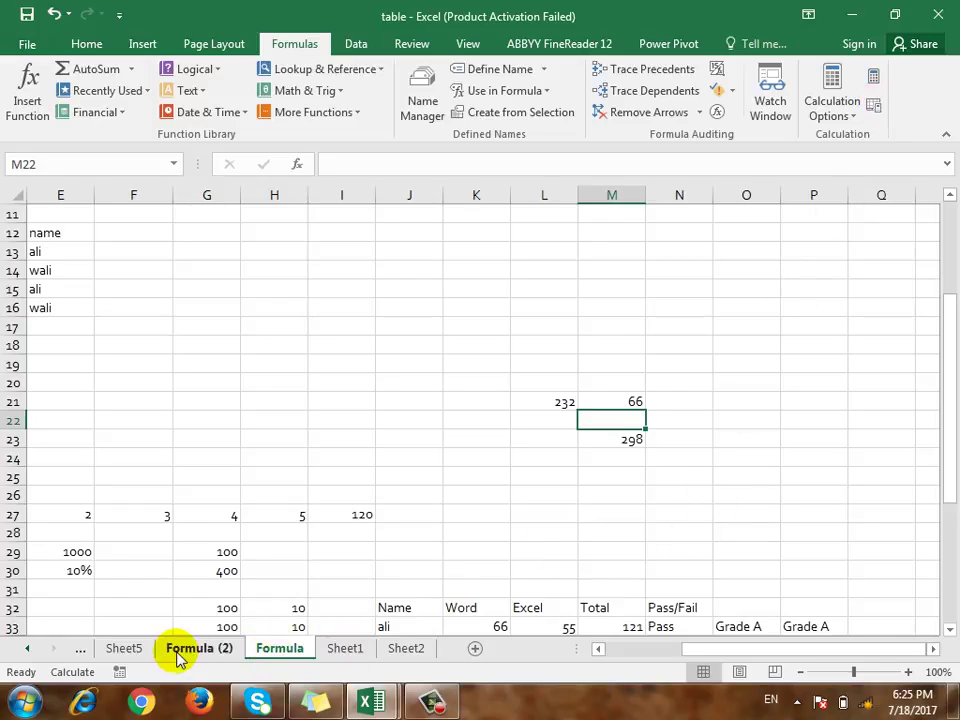
- Look at the Calculate Now and Calculate Sheet commands, and set the calculation option back to Automatic
click(872, 80)
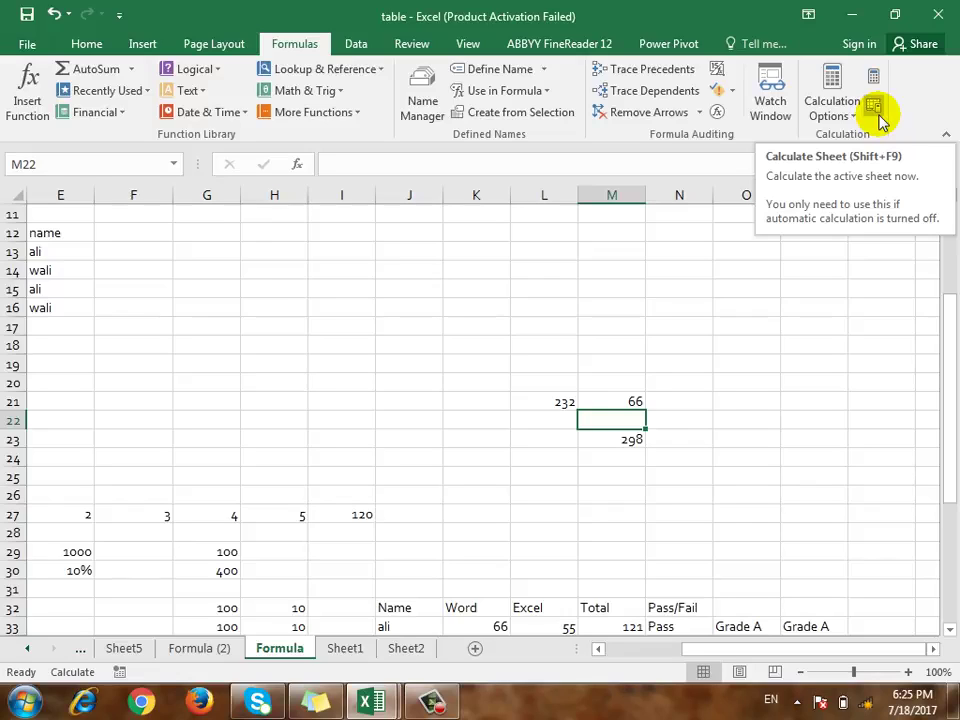
click(826, 112)
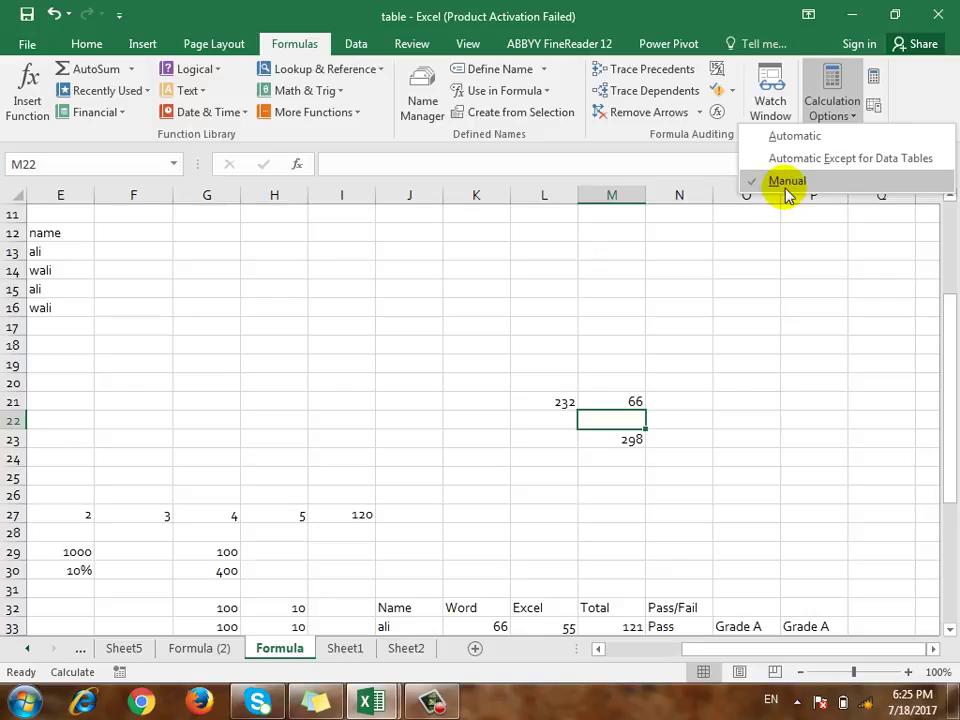
click(814, 136)
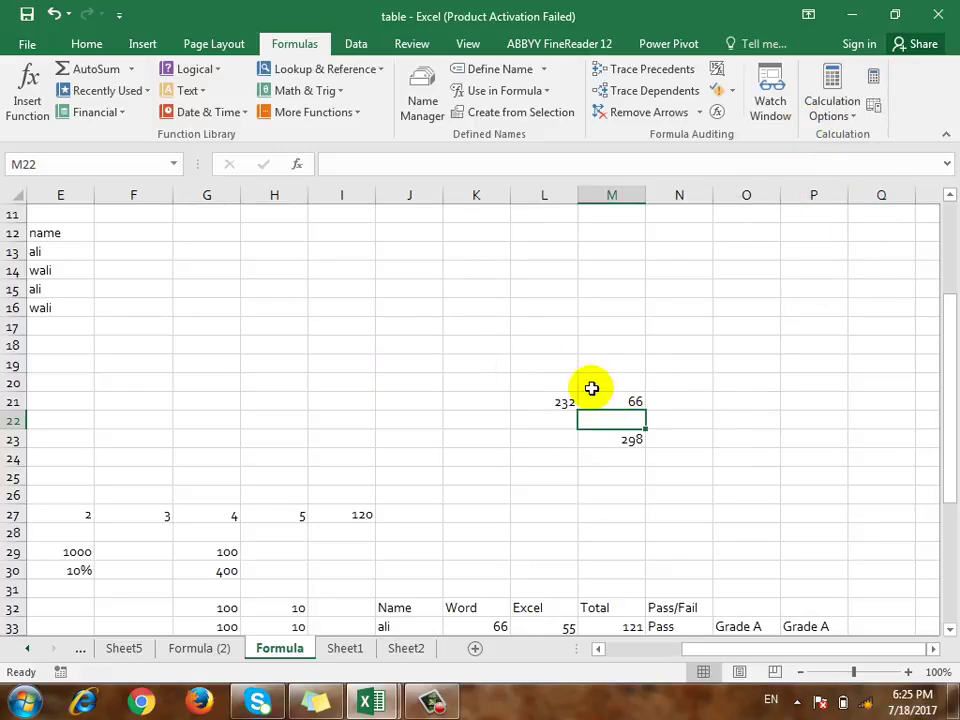
- Enter 4 in both cell M21 and cell L21 to test automatic recalculation
key(Up)
key(F2)
text(4)
key(Left)
text(4)
key(Return)
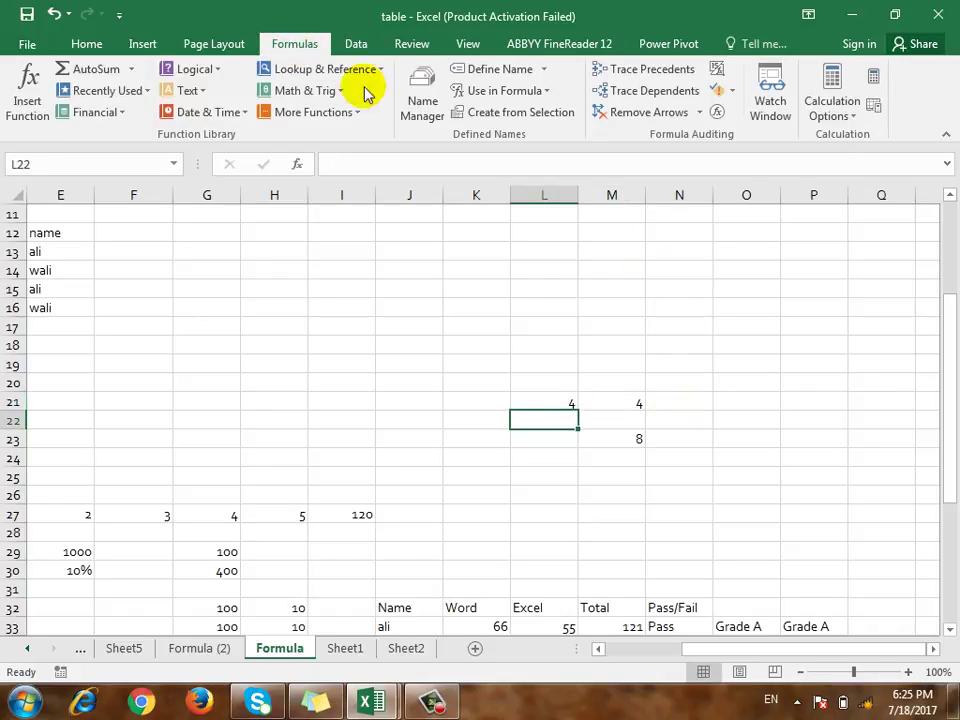
- Bring up the data commands and look through the Formula, Sheet1, Formula (2) and Sheet5 worksheets
click(356, 44)
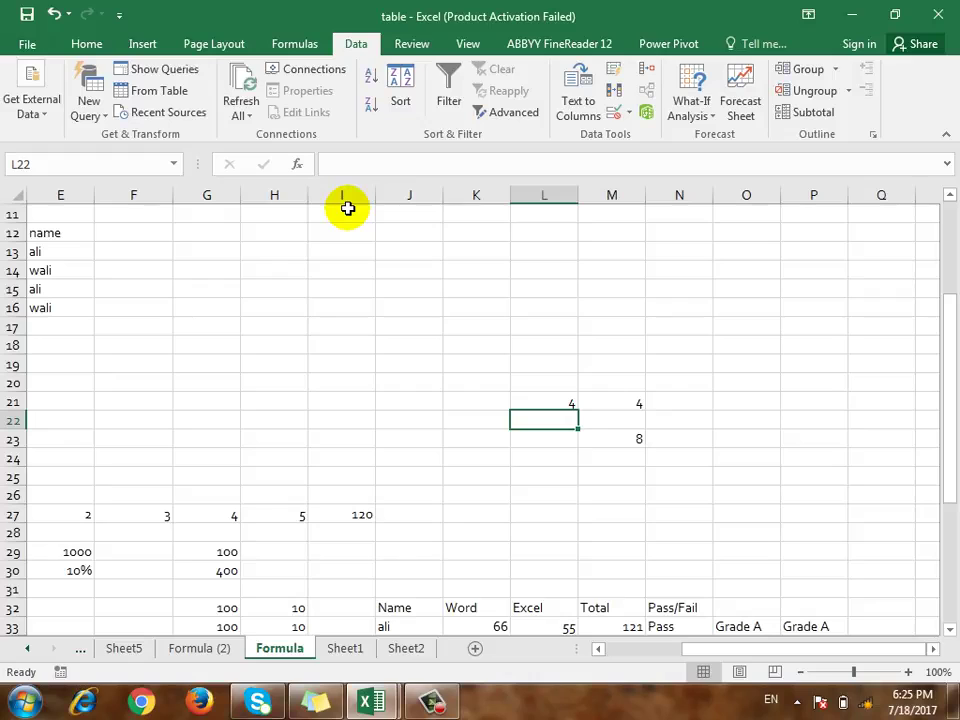
scroll(381, 238, down, 4)
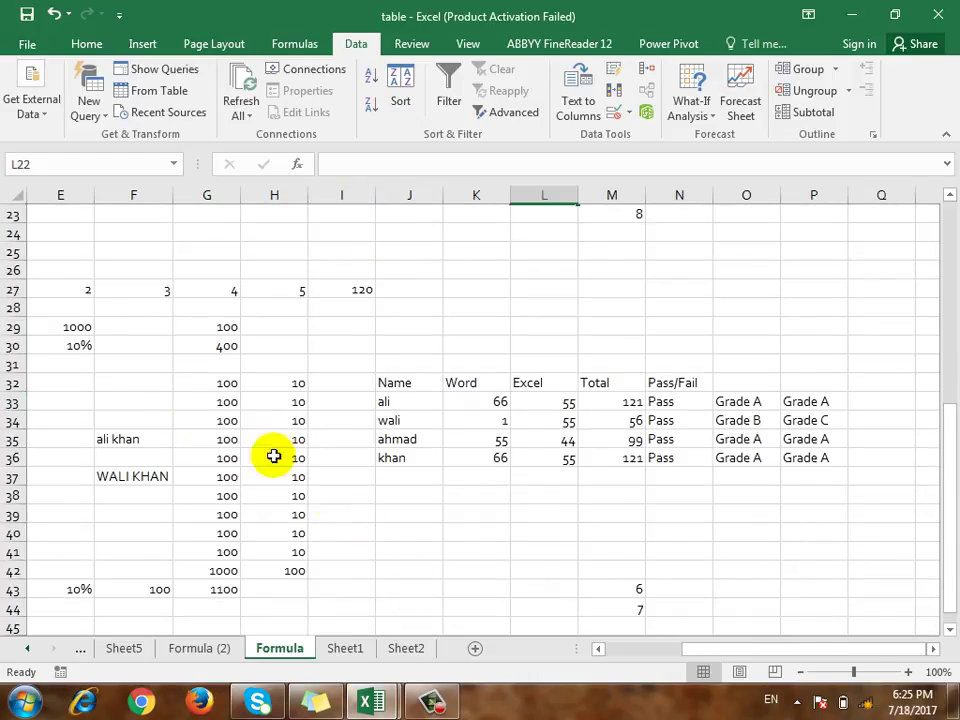
click(190, 346)
key(ctrl+v)
click(568, 272)
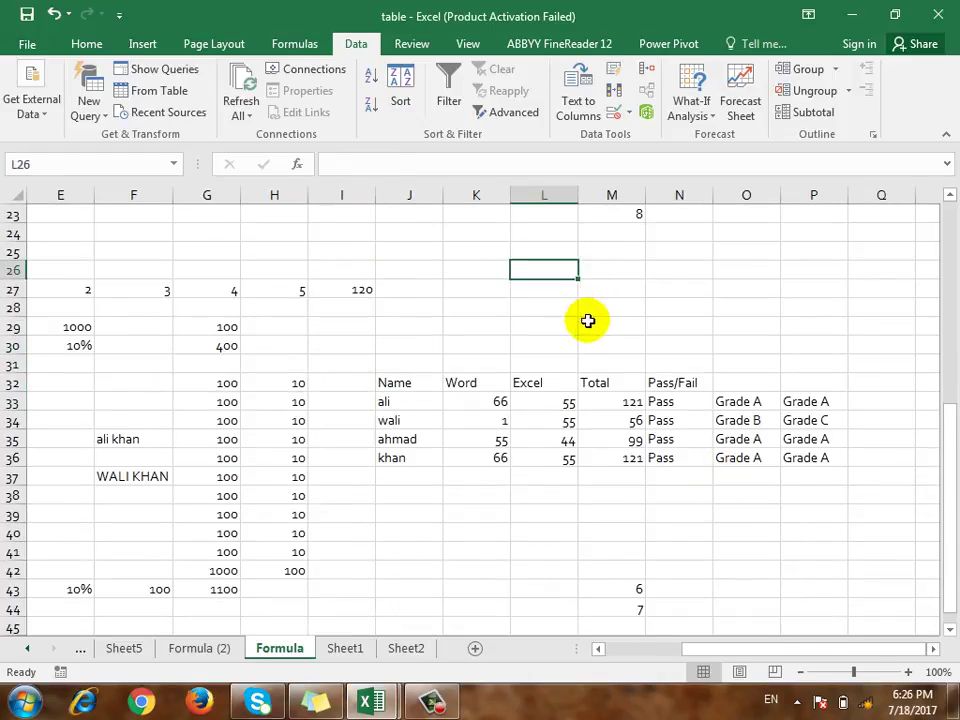
scroll(587, 319, up, 7)
scroll(122, 174, up, 1)
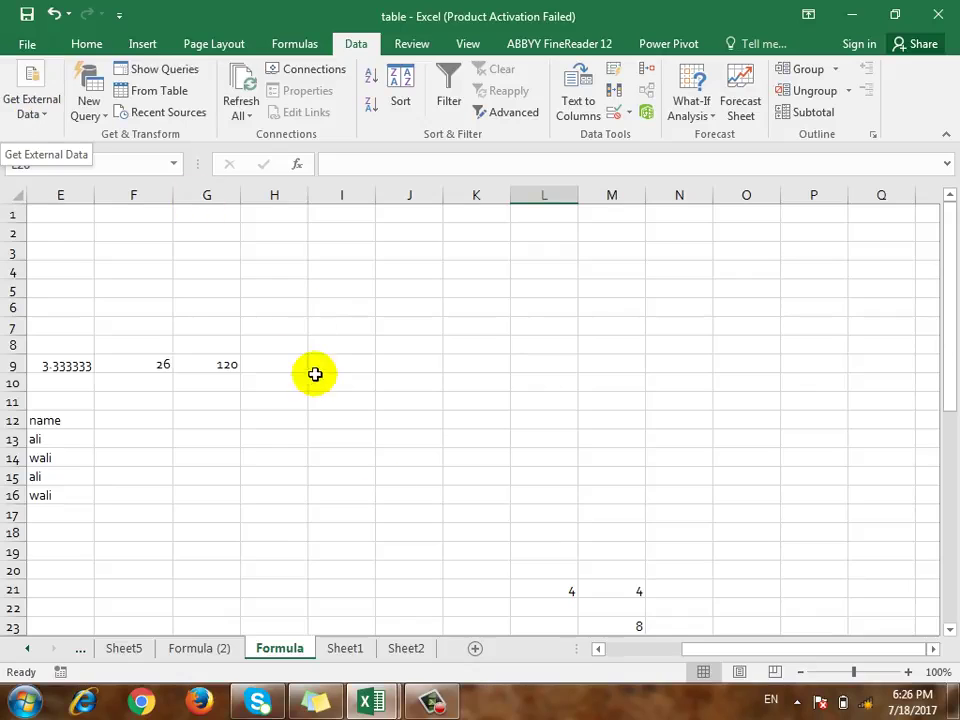
click(403, 648)
click(350, 648)
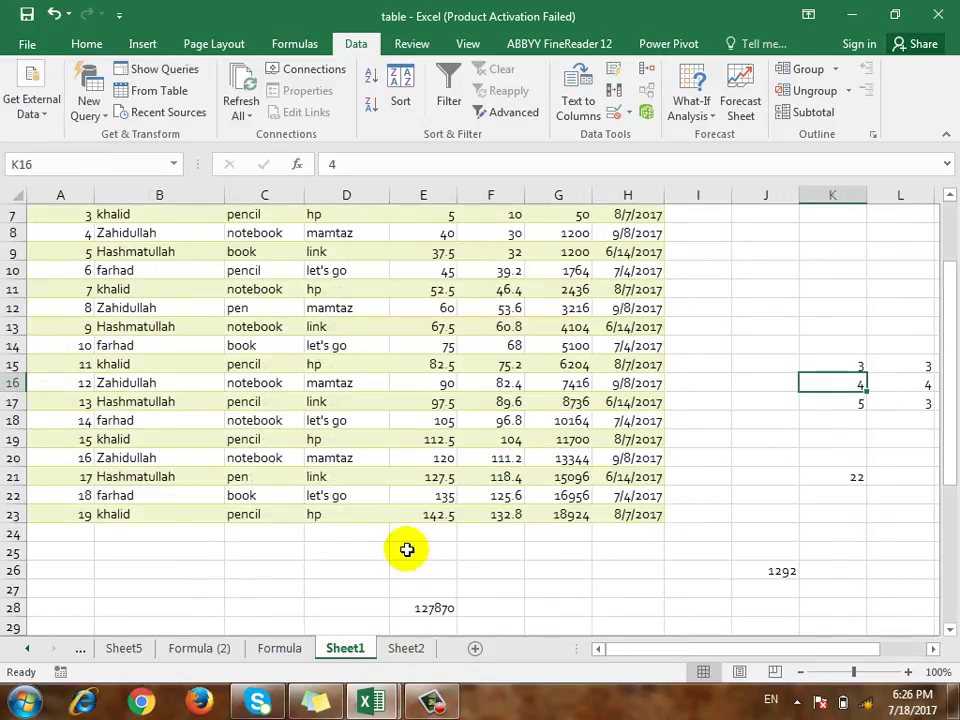
click(199, 645)
click(130, 650)
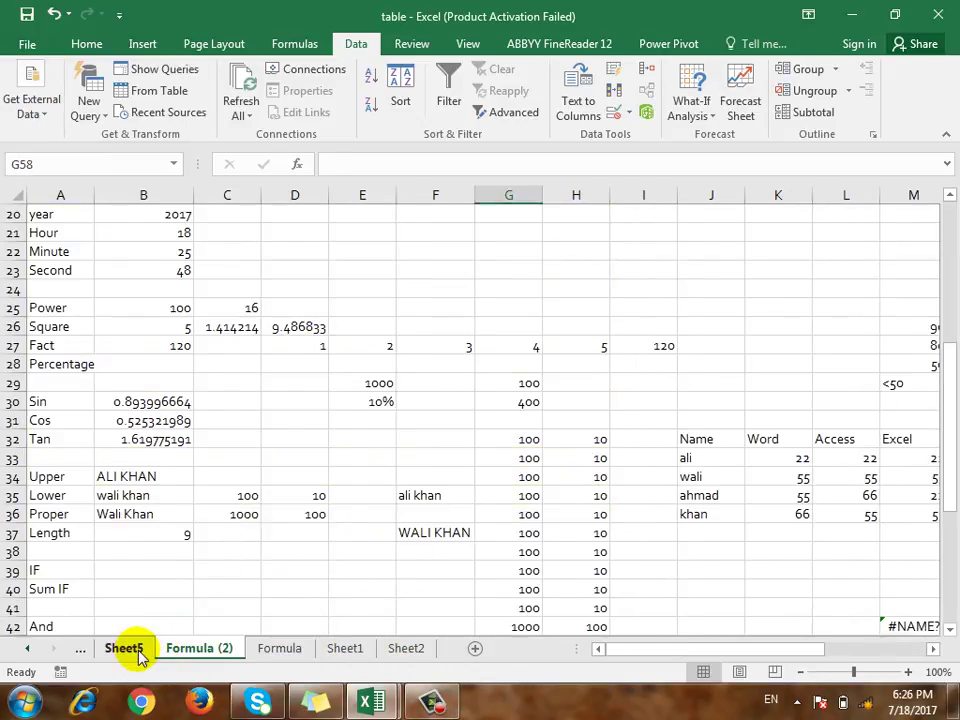
click(332, 418)
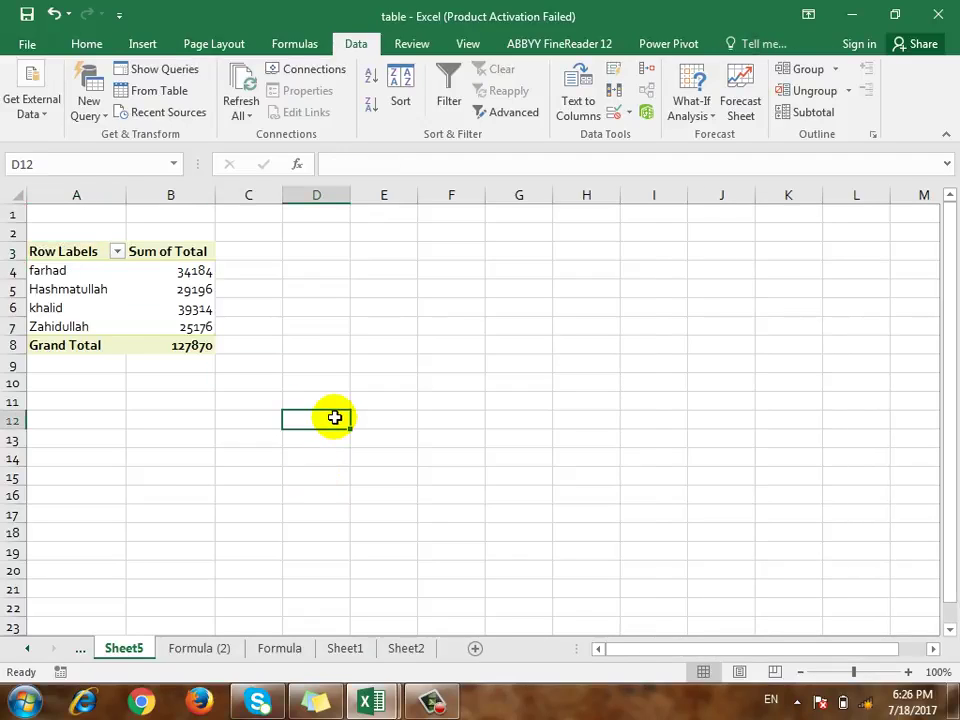
- Add a new blank worksheet with cell D9 selected, and look at the available external data sources
click(474, 648)
click(289, 360)
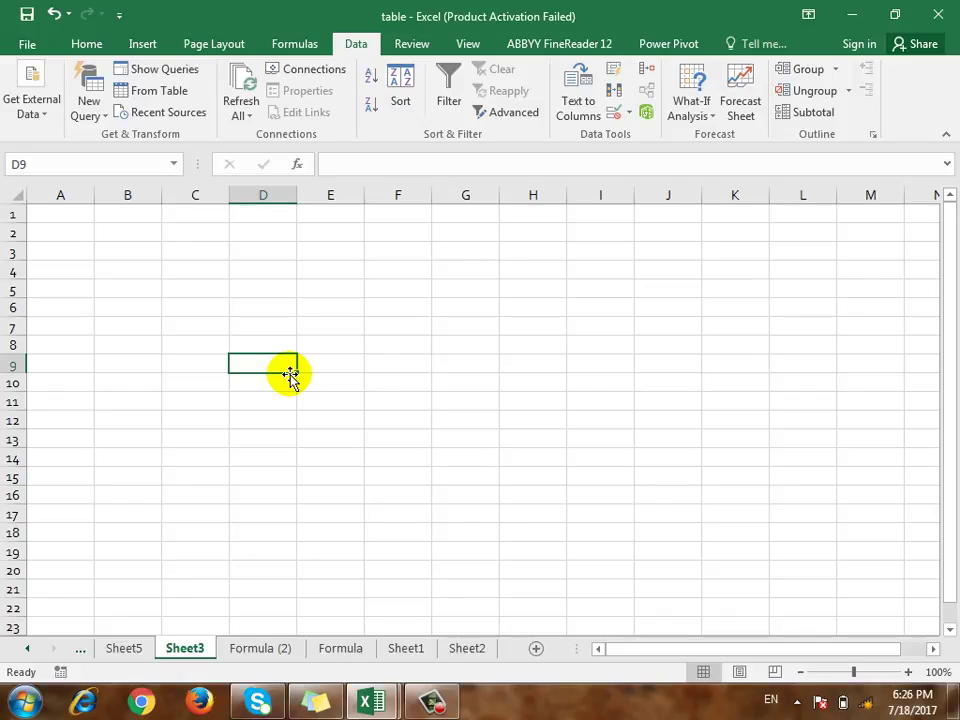
click(53, 117)
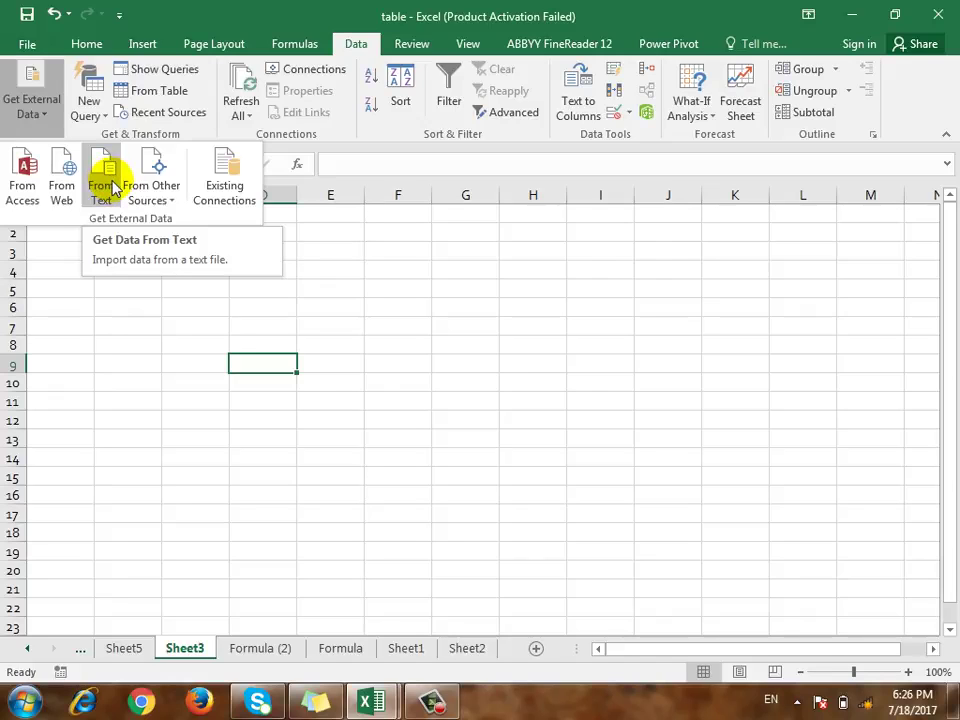
click(170, 200)
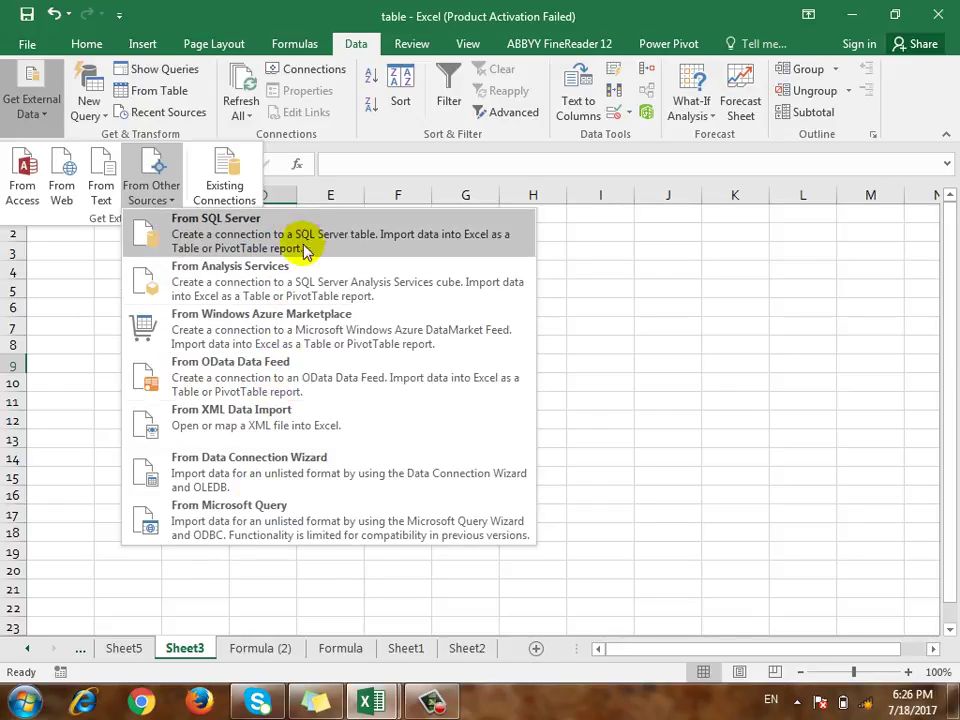
click(107, 180)
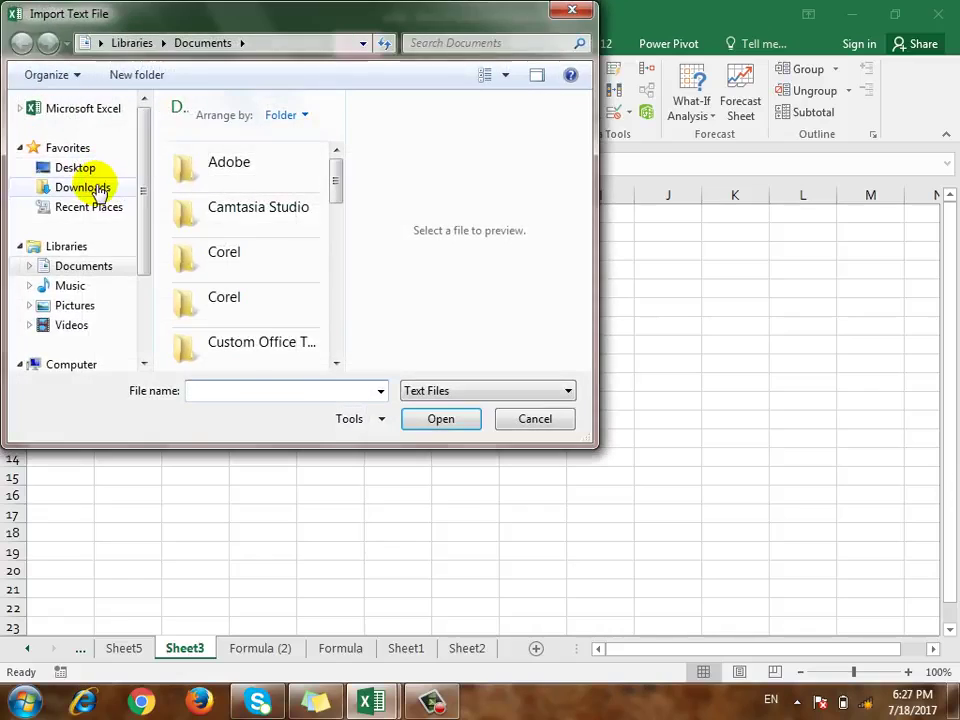
click(75, 167)
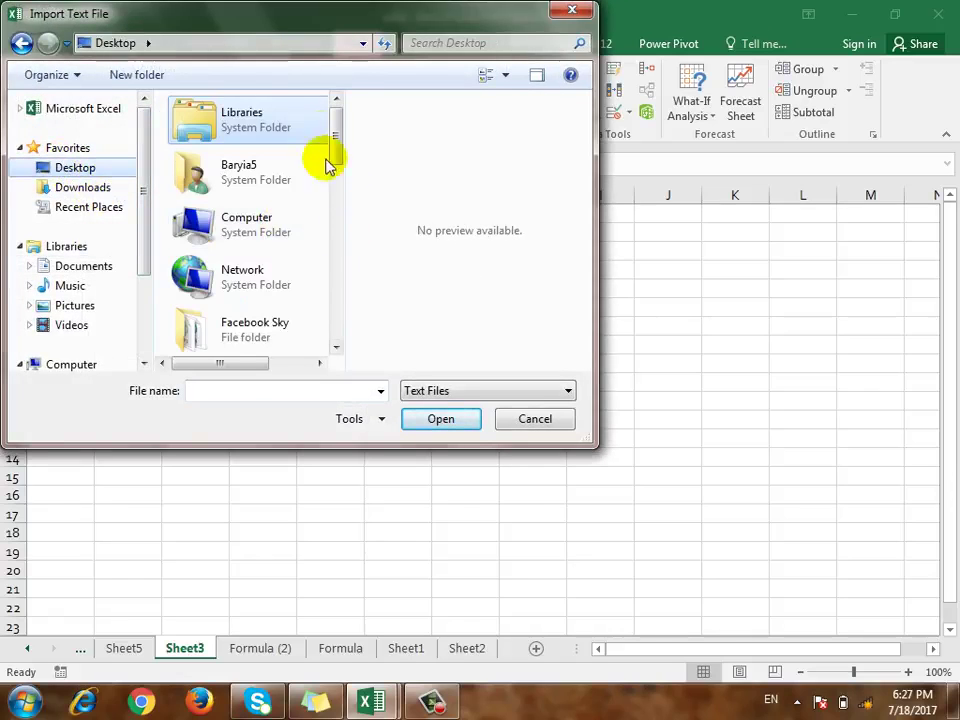
scroll(338, 158, down, 1)
drag(340, 155, 351, 332)
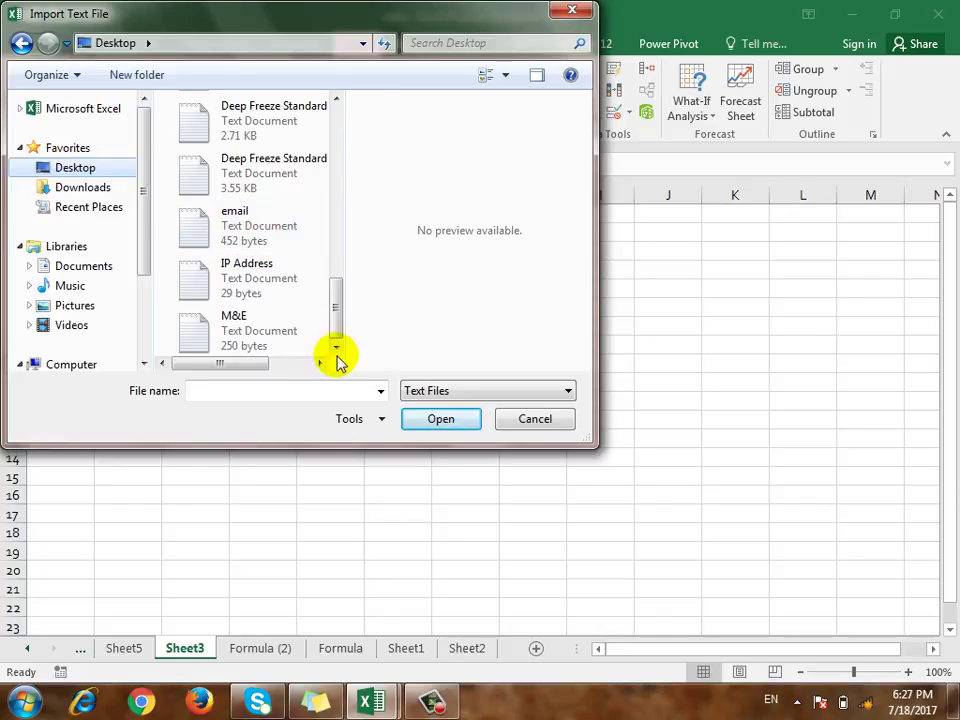
click(240, 286)
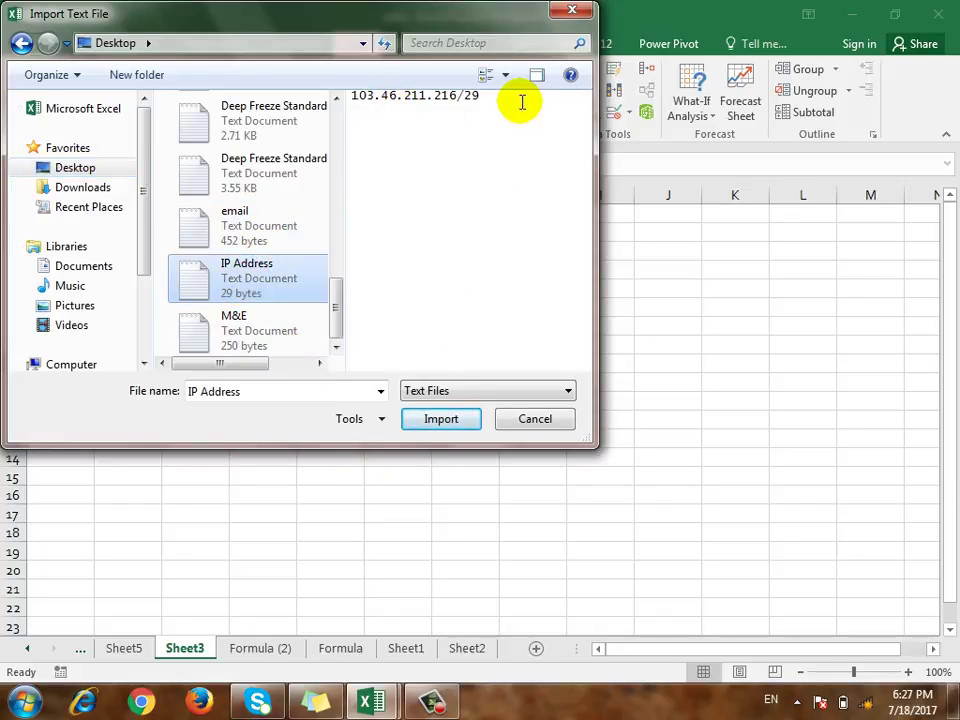
click(420, 418)
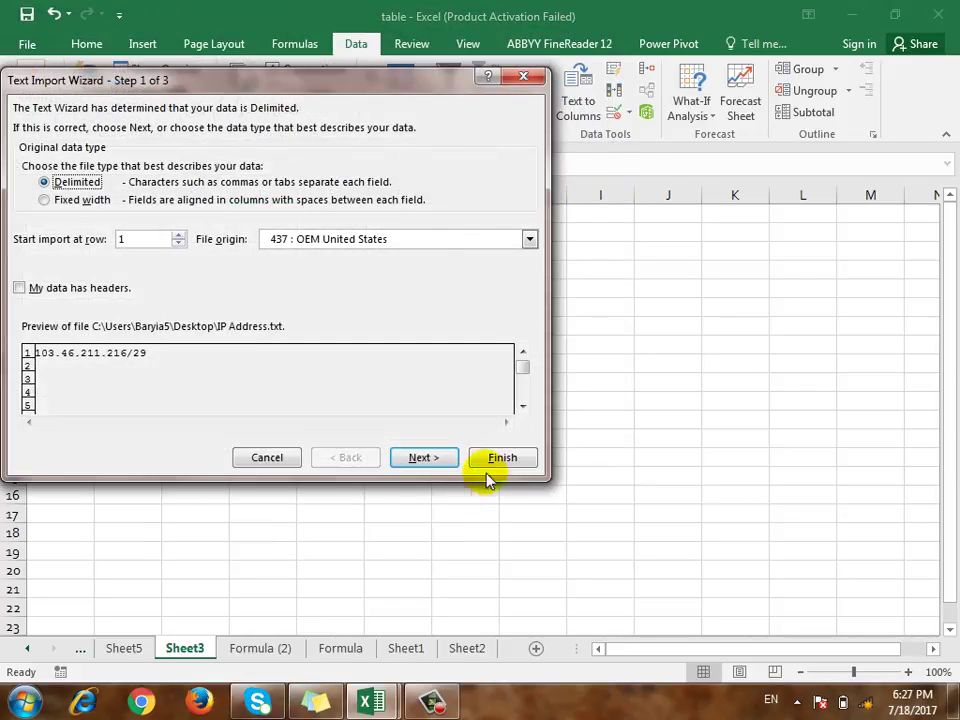
drag(377, 81, 434, 116)
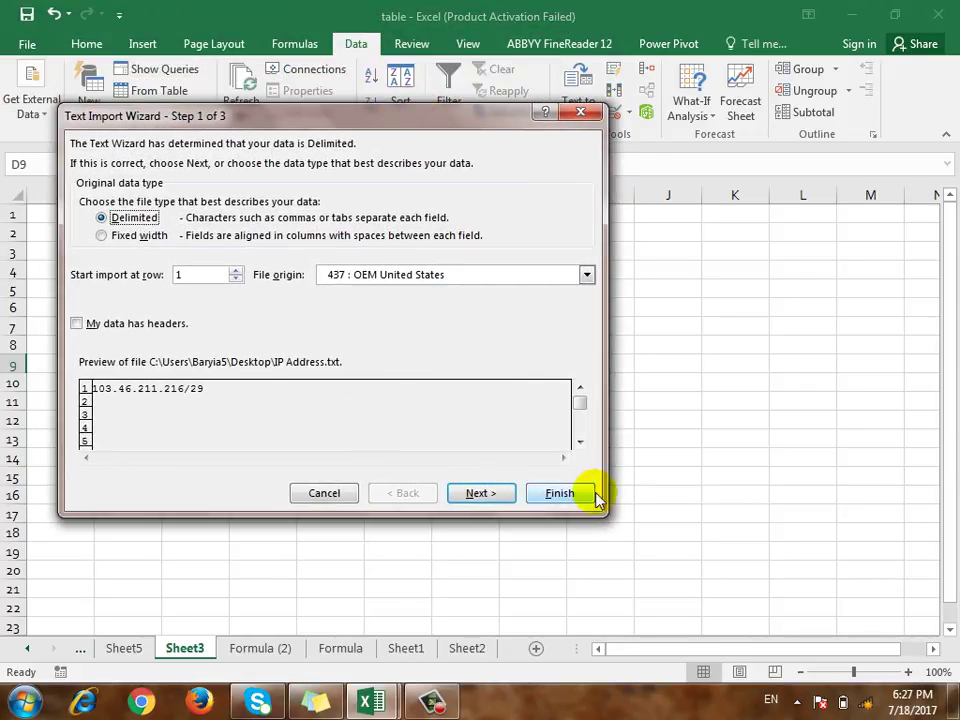
click(322, 495)
- Start importing the Corel text file from the Desktop as external data
click(38, 112)
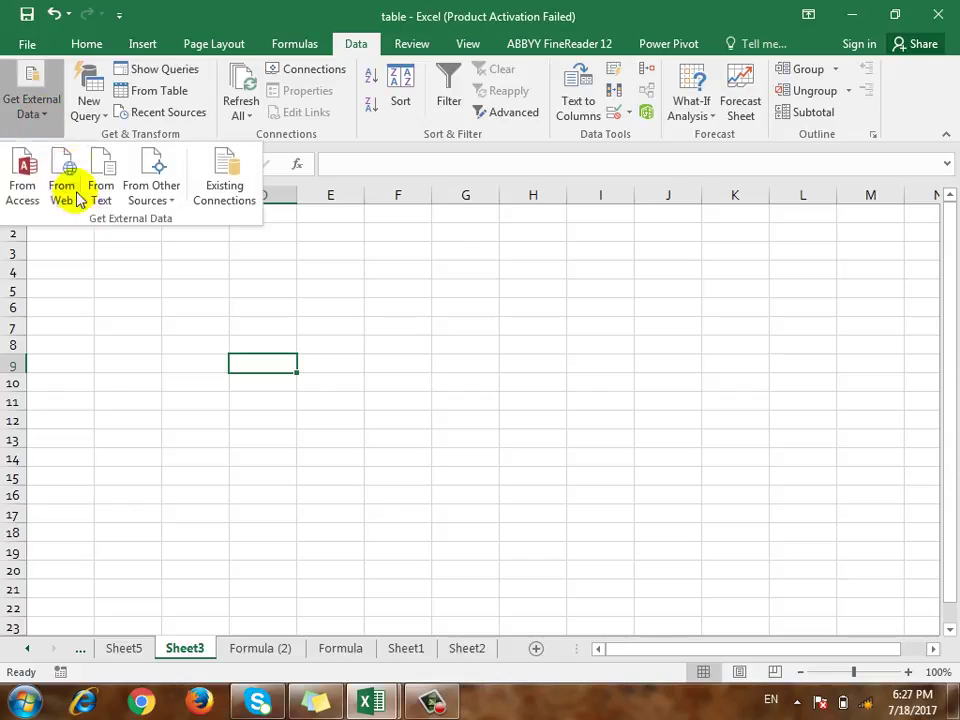
click(99, 190)
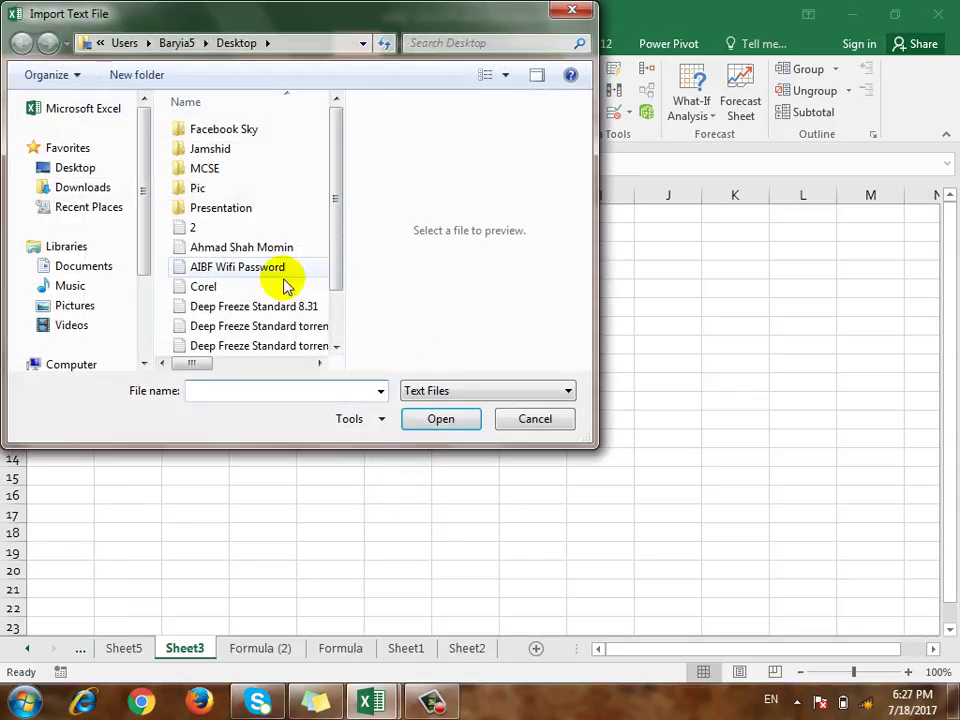
click(200, 286)
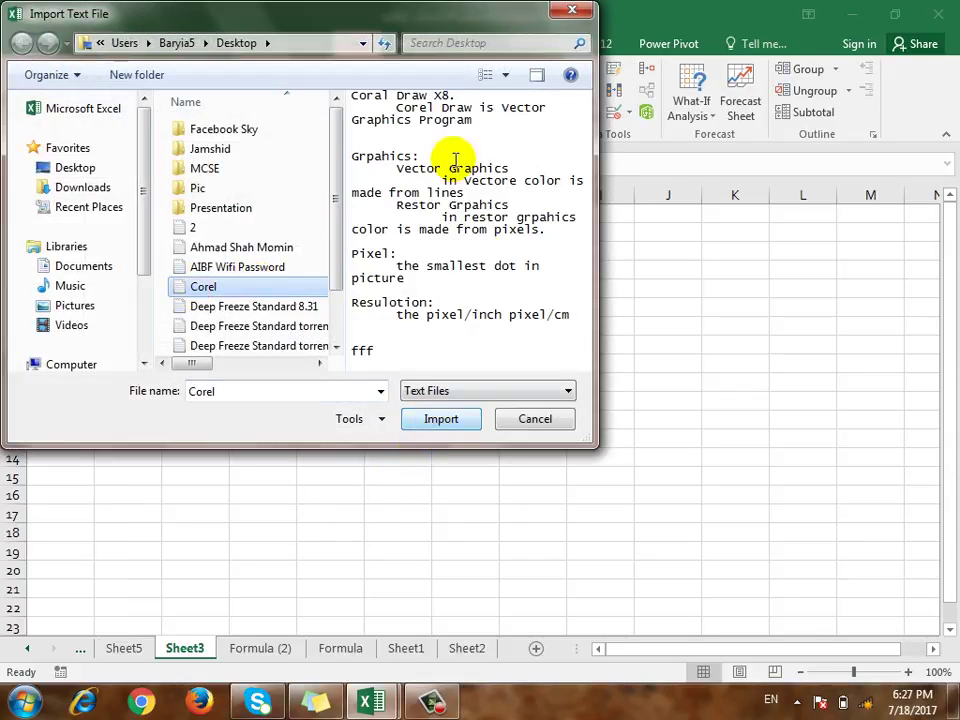
click(433, 418)
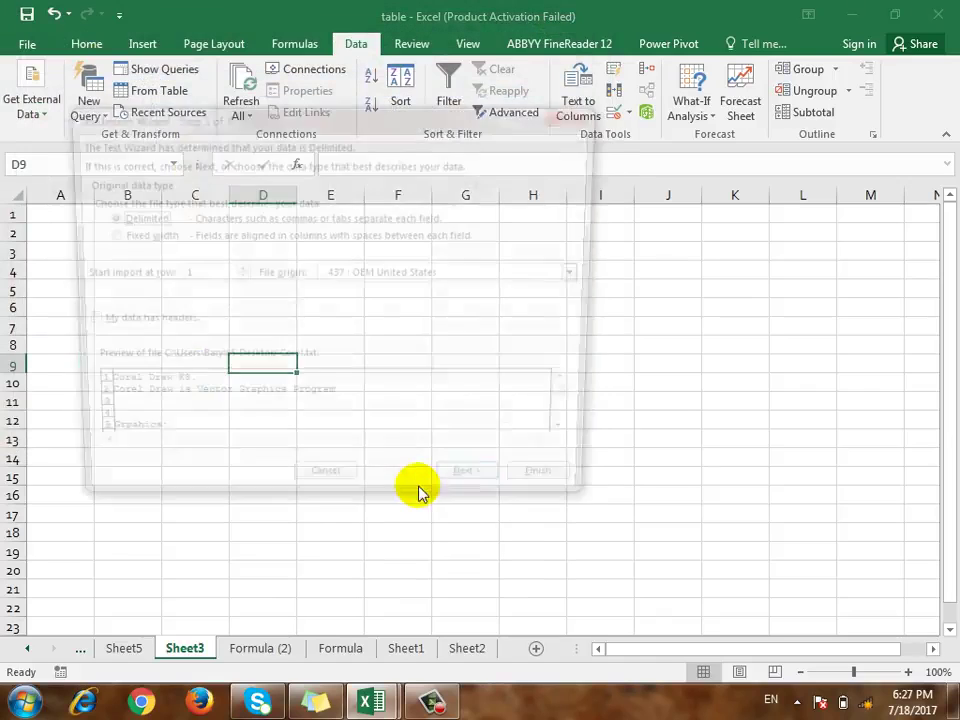
drag(236, 119, 258, 192)
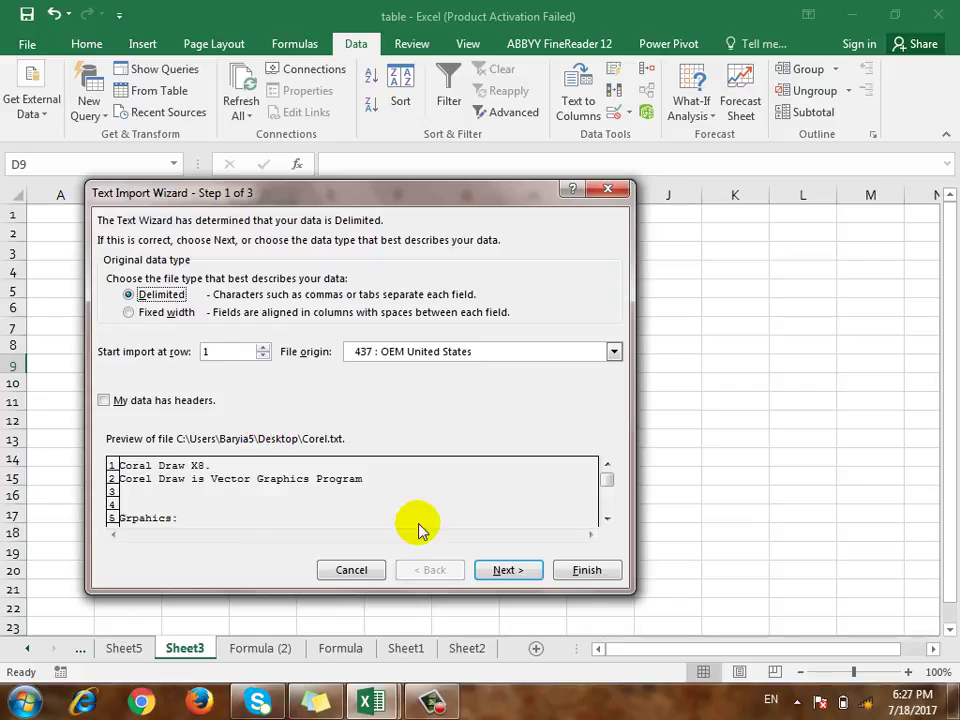
- Complete the Text Import Wizard with delimited data, Tab as the only delimiter and the General column format
click(507, 571)
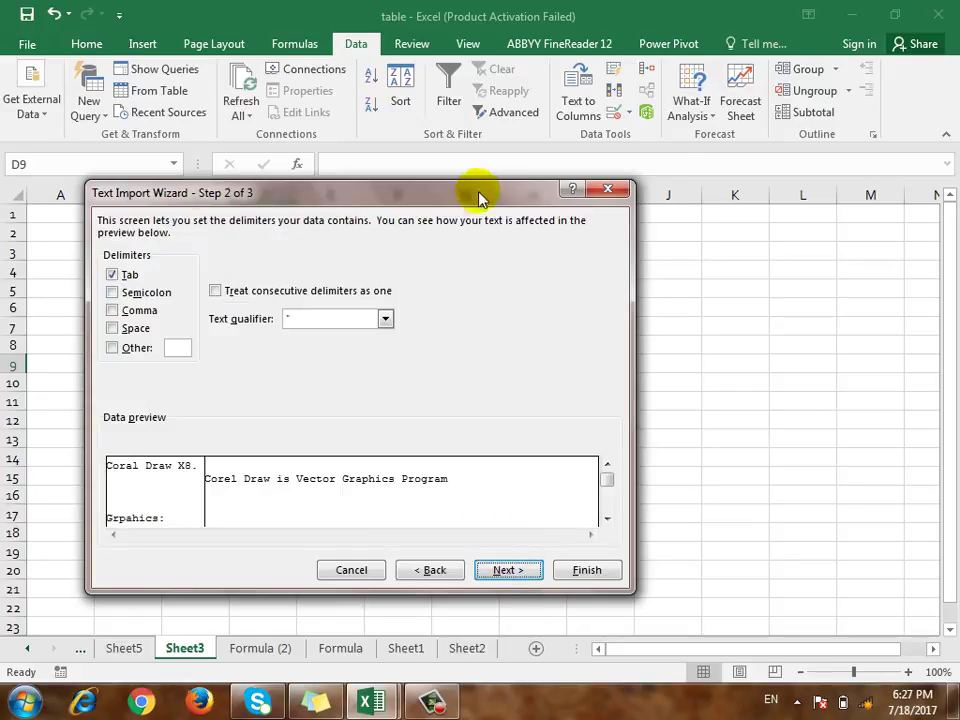
drag(480, 199, 522, 175)
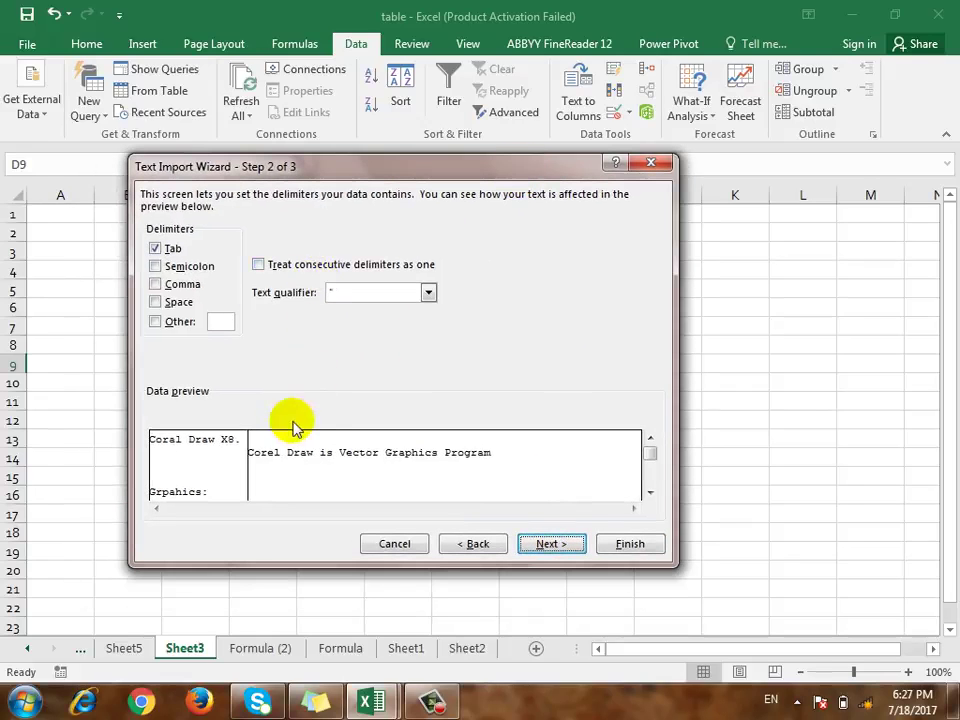
click(176, 249)
click(194, 286)
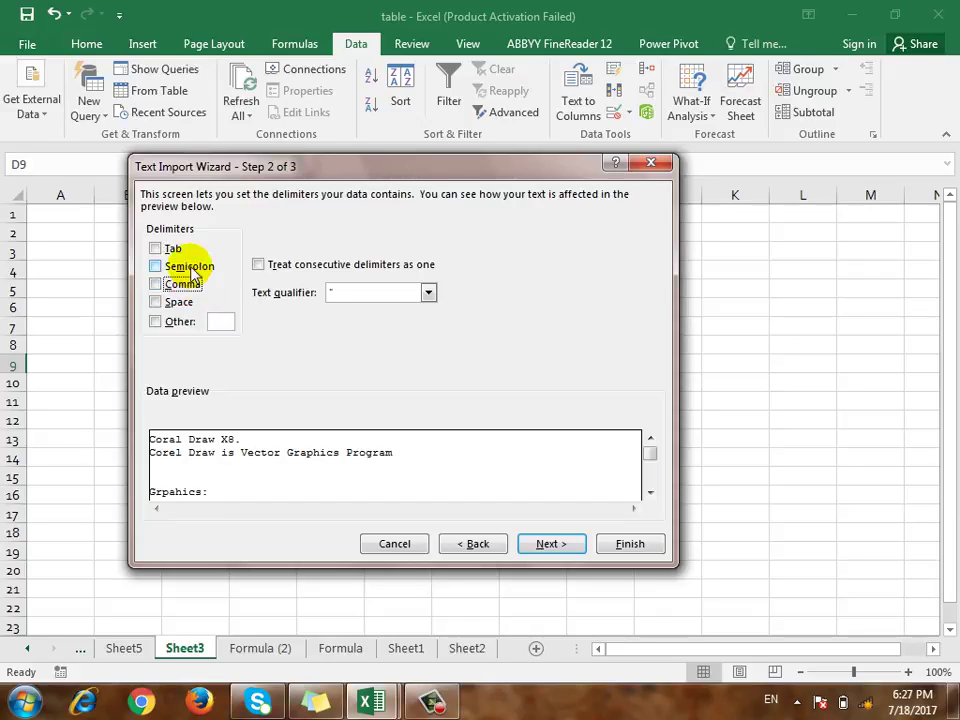
click(178, 249)
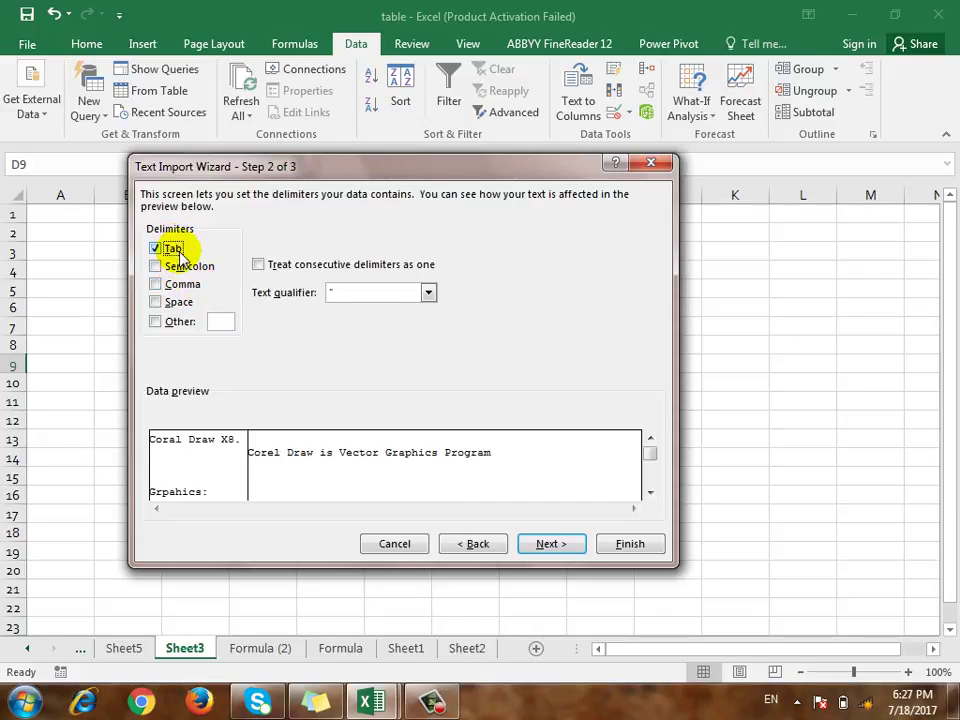
click(573, 549)
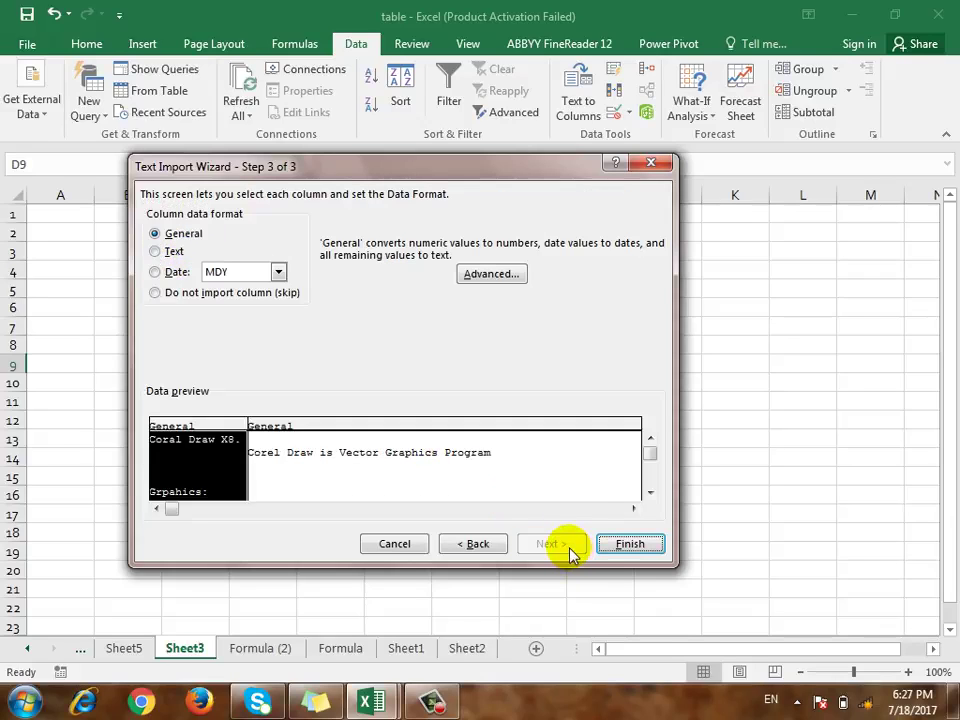
click(638, 541)
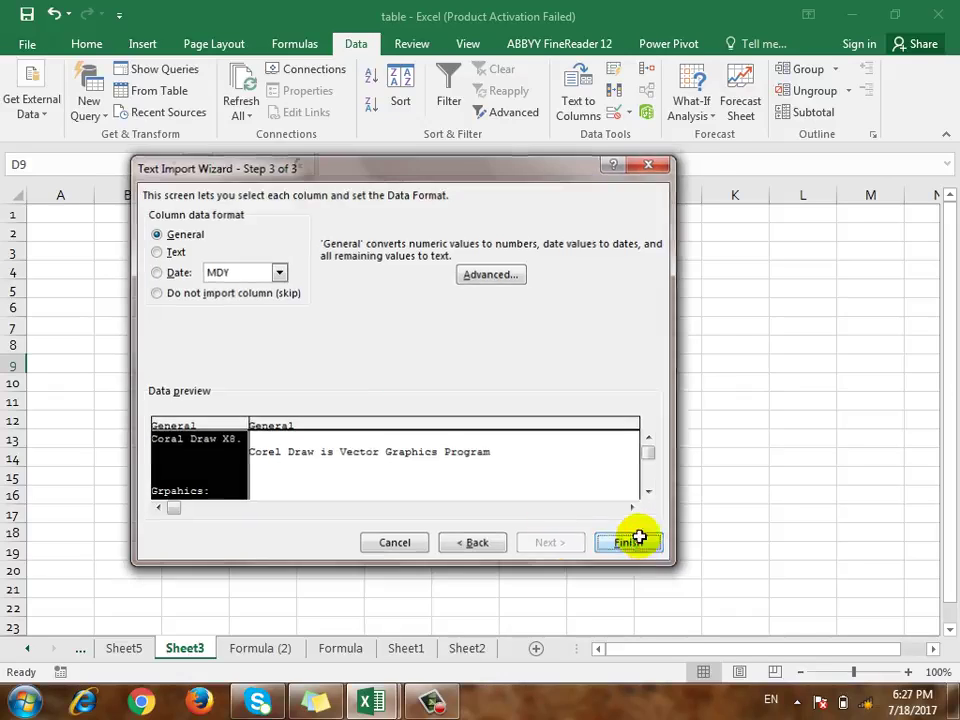
- Place the imported text data in the existing worksheet Sheet3, starting at cell B3
drag(455, 250, 643, 251)
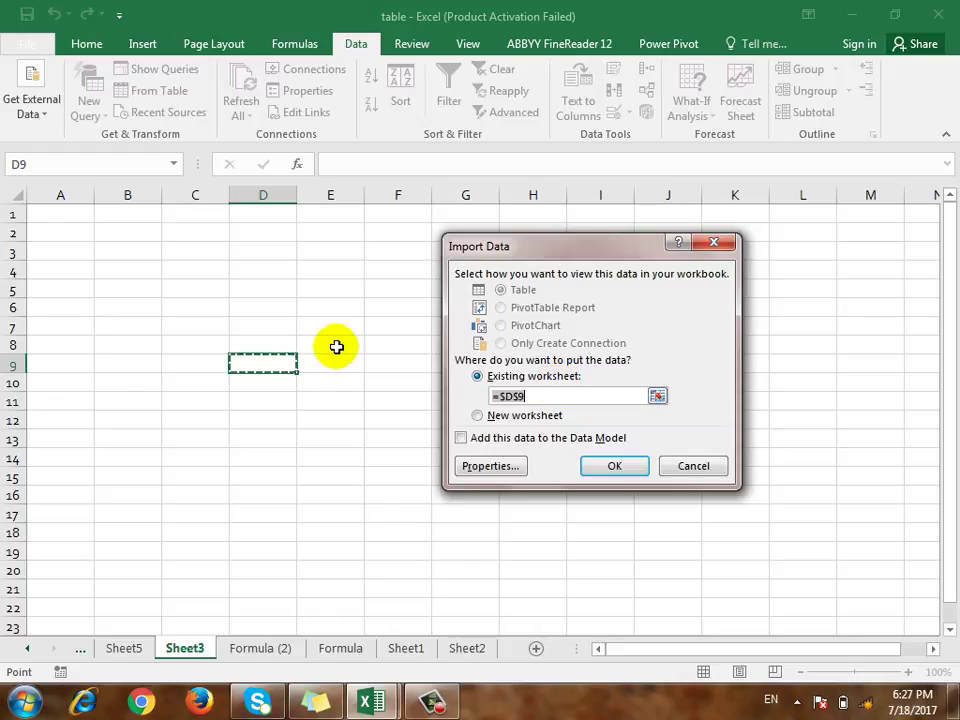
click(656, 397)
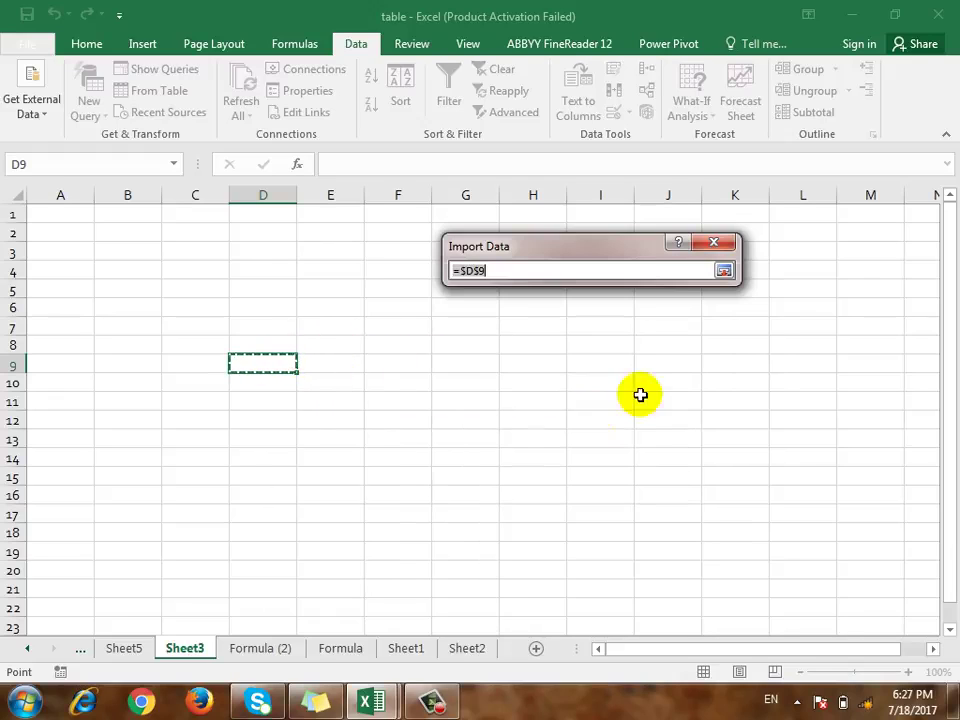
click(124, 253)
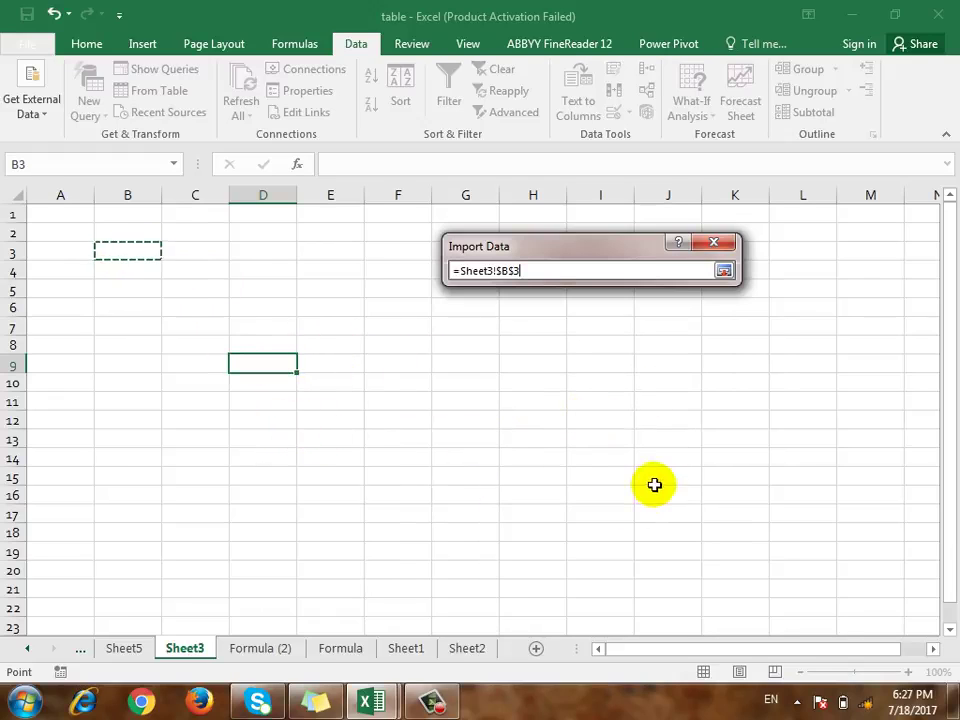
click(728, 274)
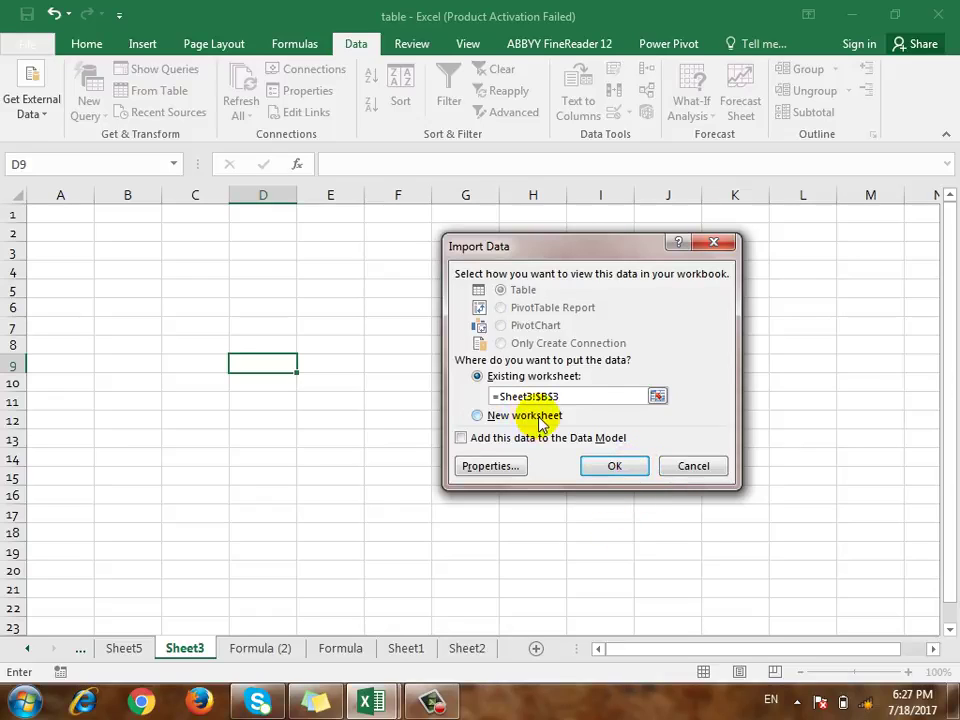
click(614, 468)
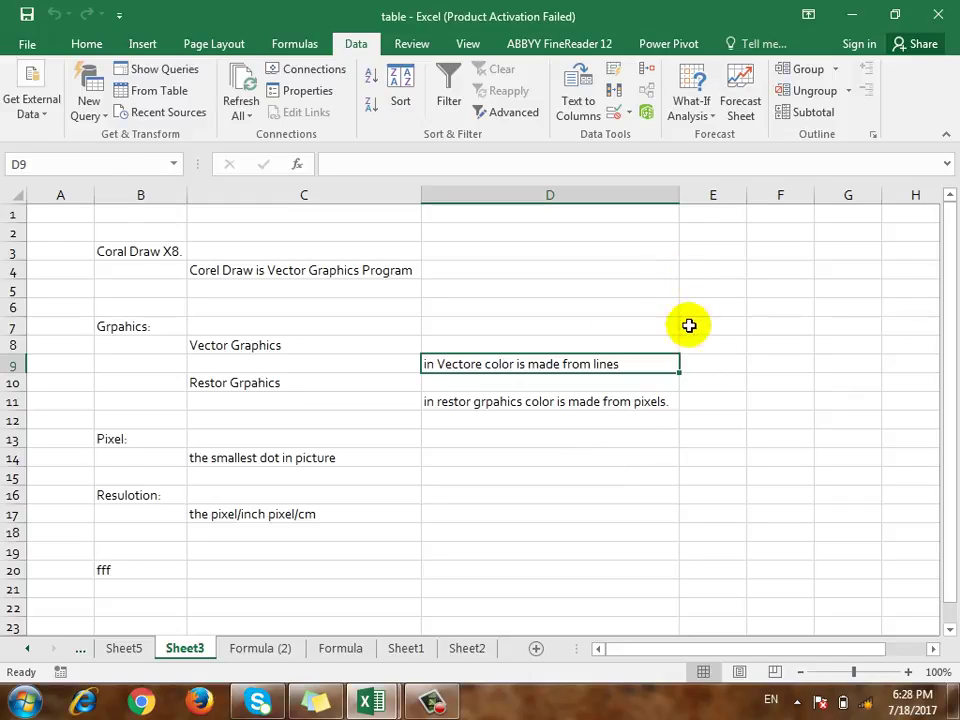
- Look at the external data source options again, and go to cell D26 on Sheet1
click(58, 130)
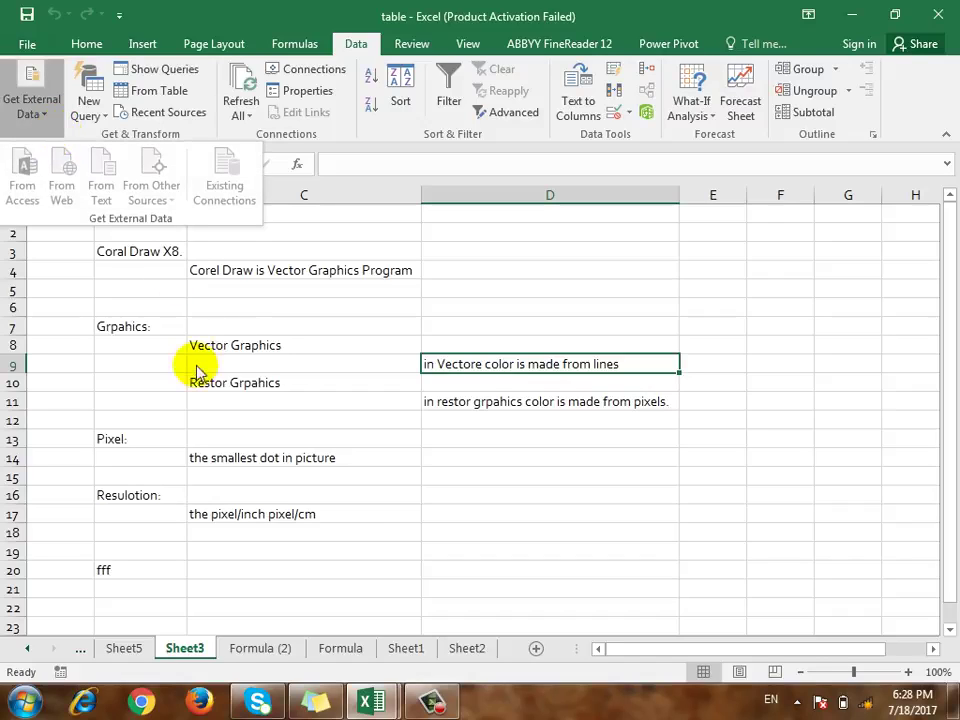
click(565, 425)
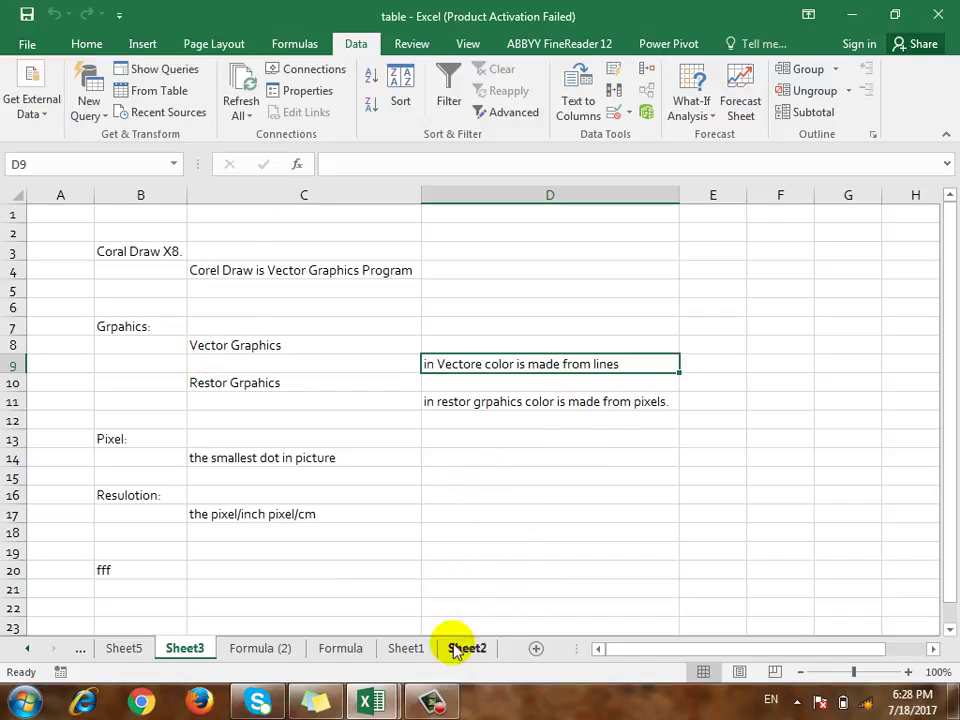
click(404, 646)
click(350, 574)
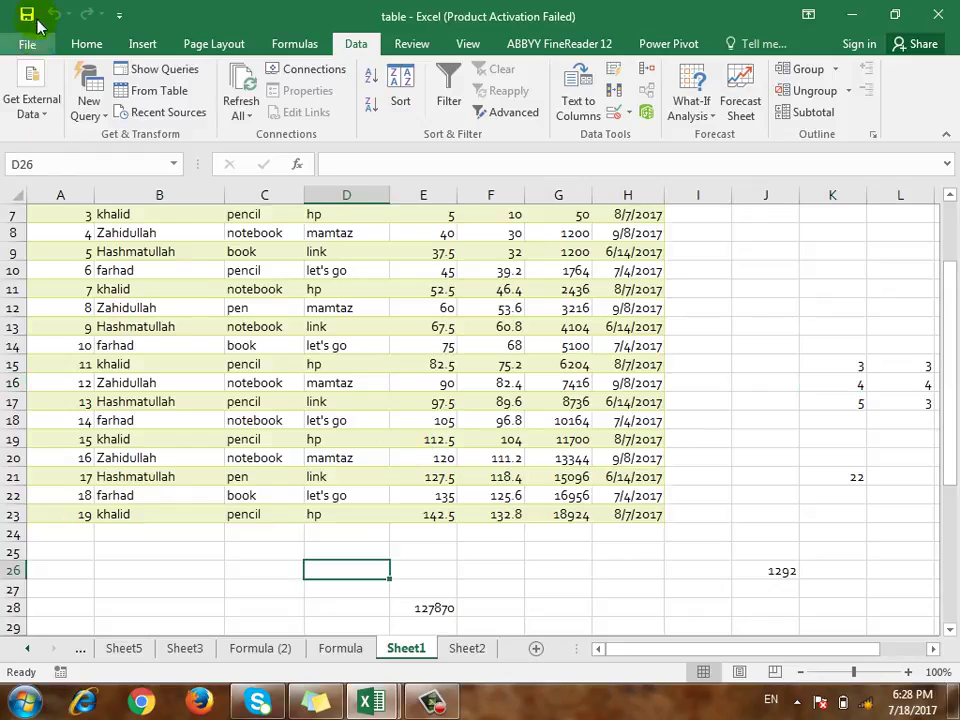
- Look at the existing data connections available to the workbook, then close the list without opening any
click(45, 108)
click(253, 200)
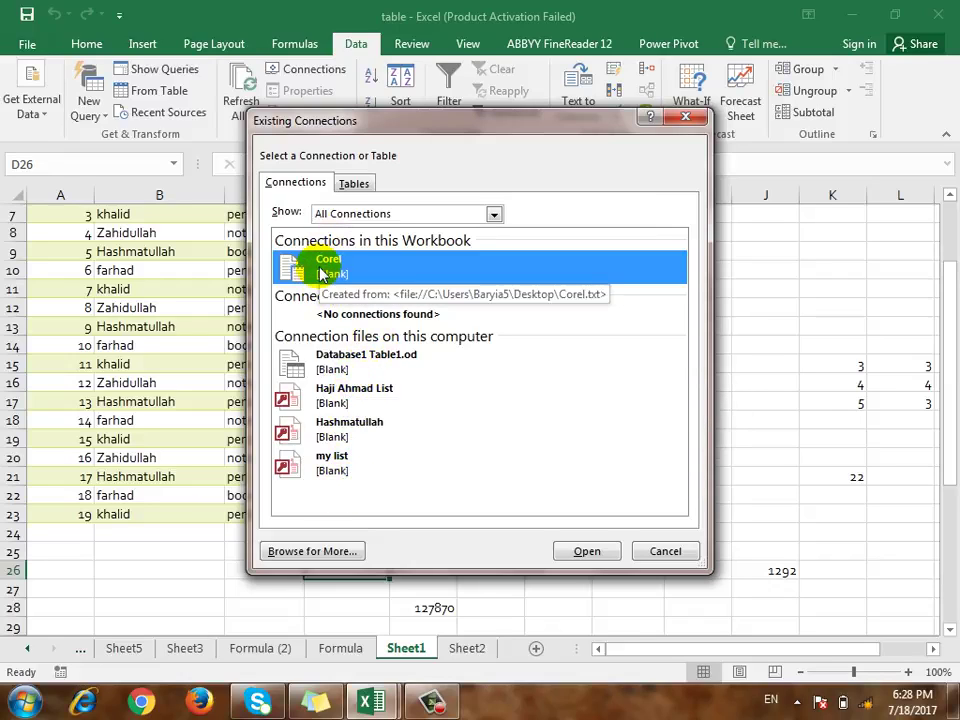
click(688, 551)
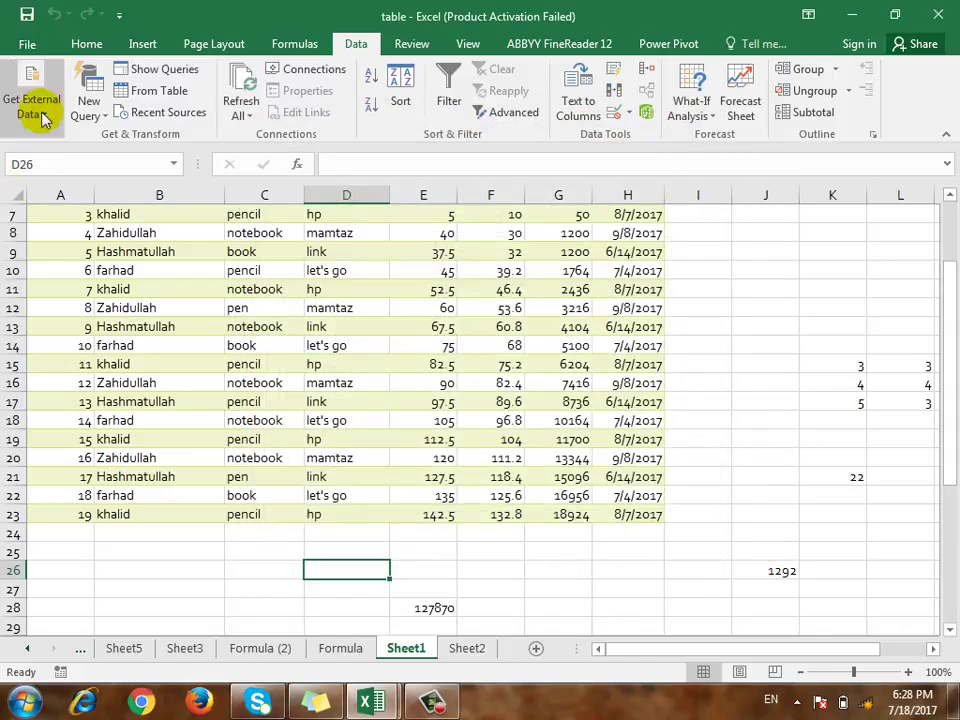
click(32, 100)
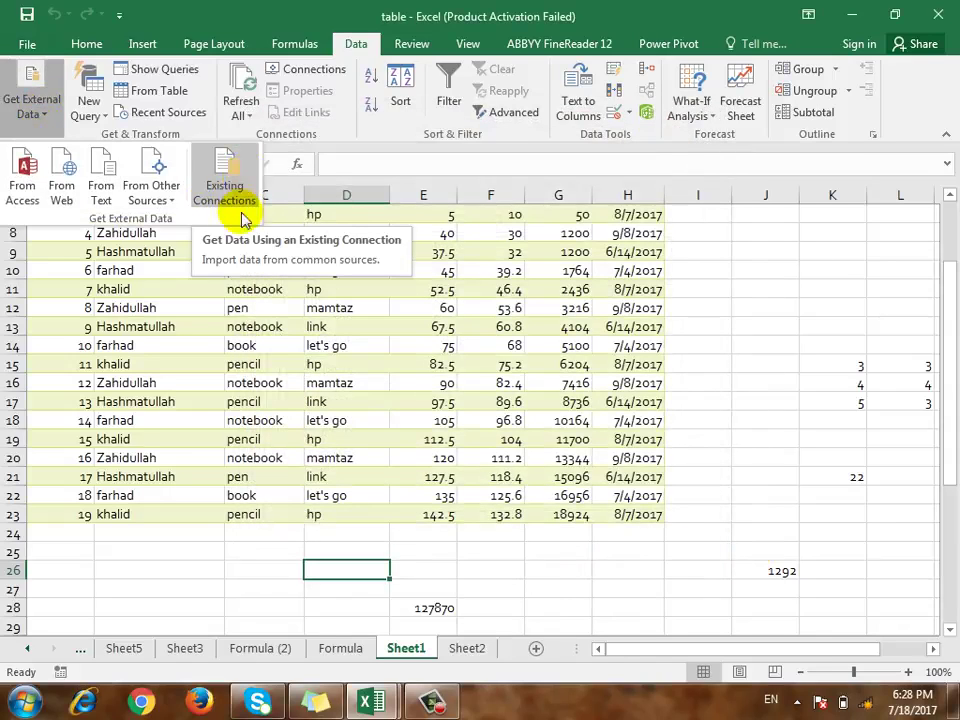
click(361, 8)
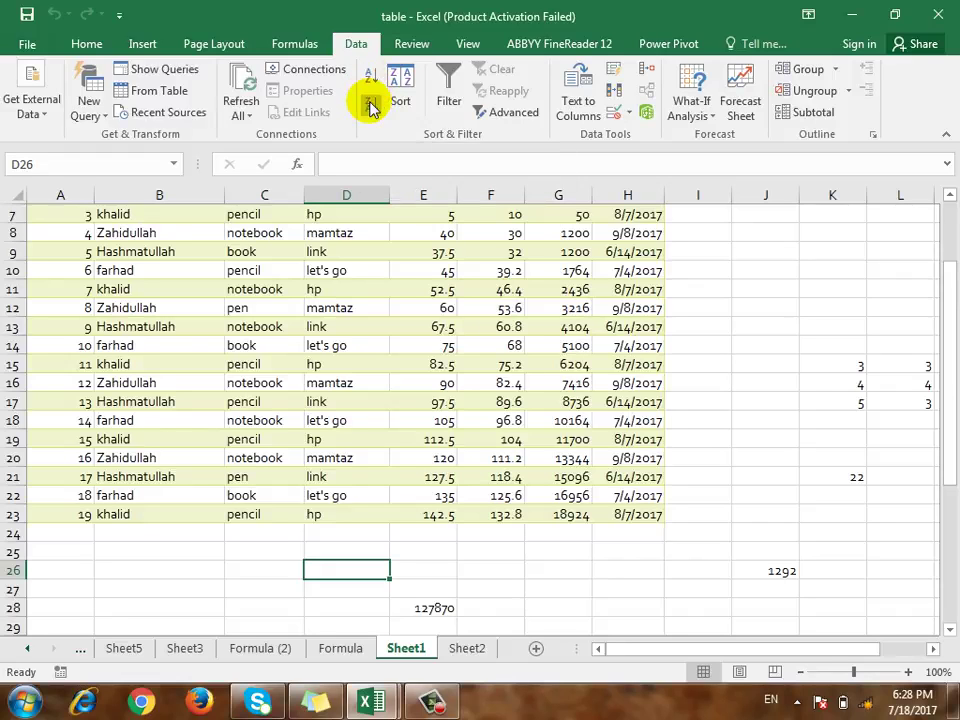
- Open the Sort settings for the Sheet1 table, choose Customer Name with order A to Z, and cancel without sorting
click(398, 84)
click(470, 402)
scroll(439, 431, up, 2)
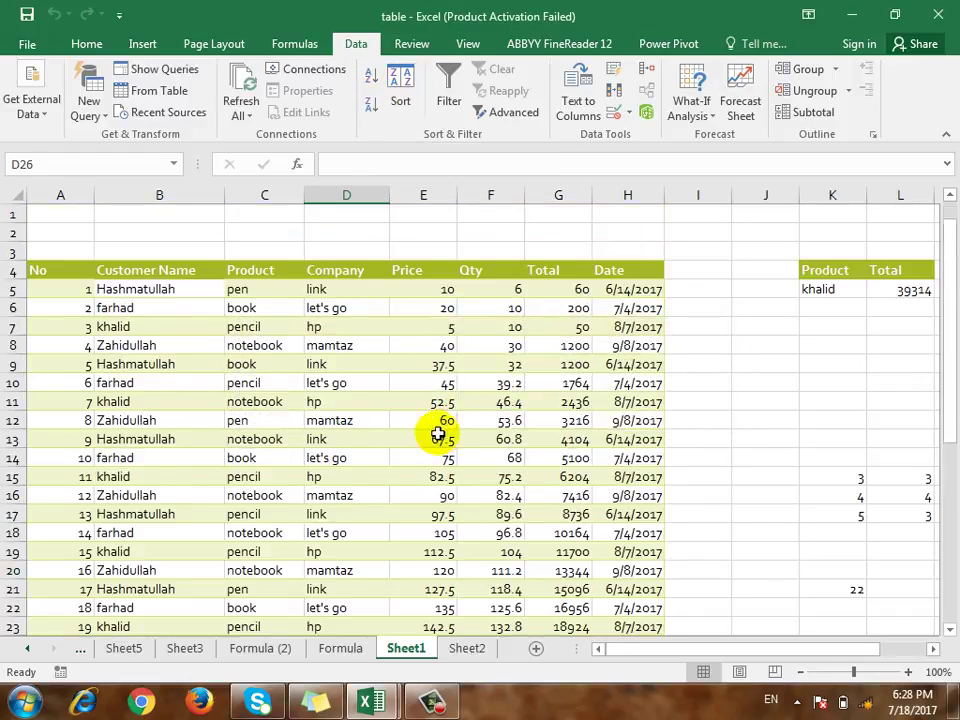
click(60, 272)
drag(162, 337, 645, 570)
click(401, 90)
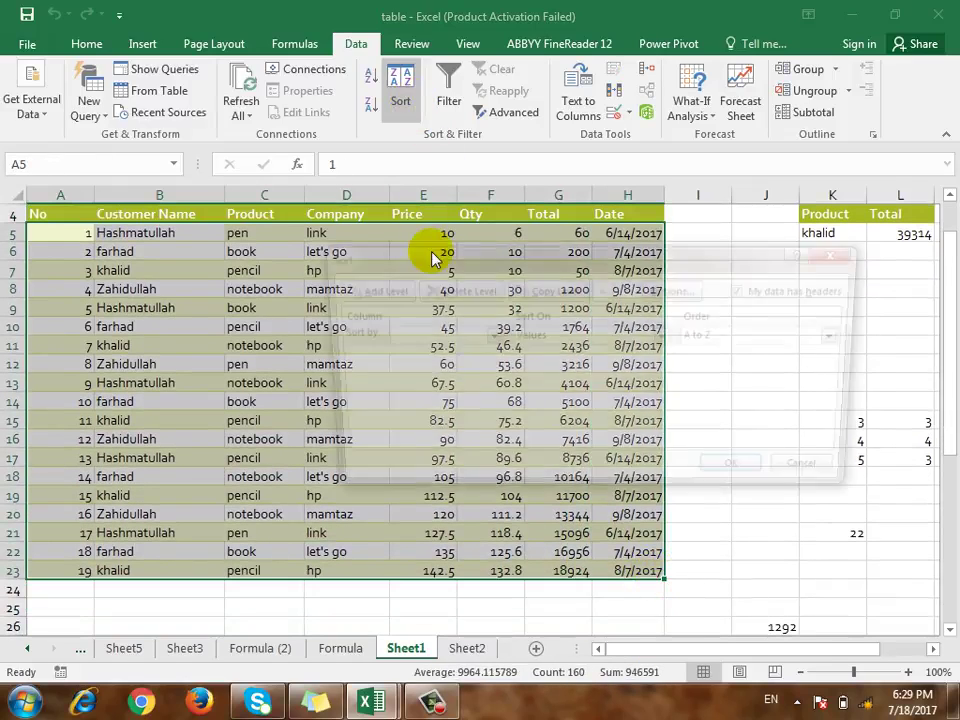
click(485, 335)
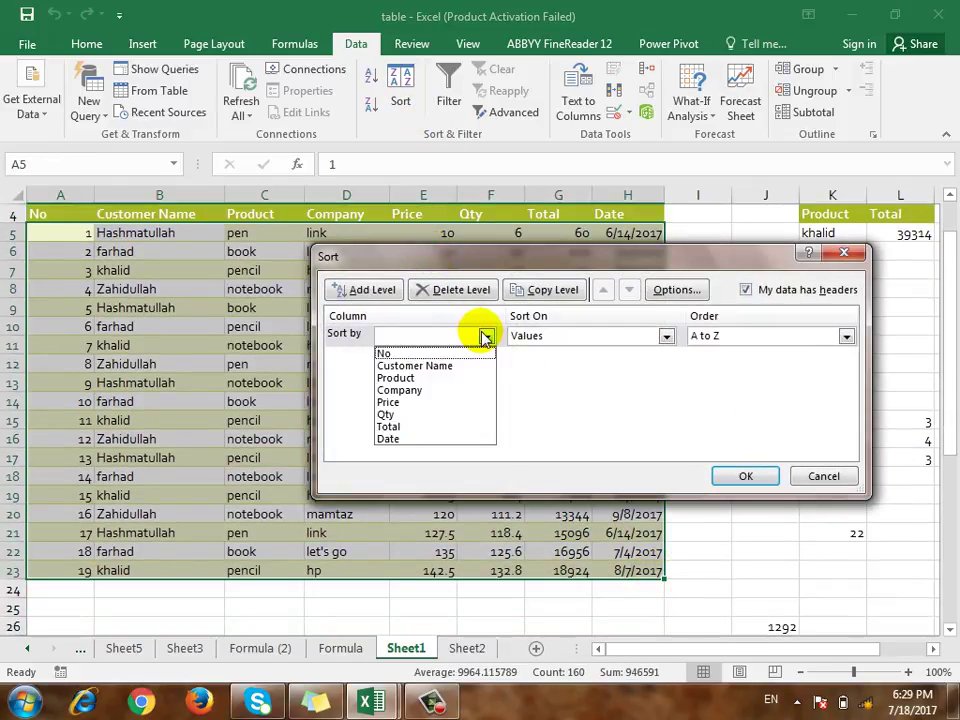
click(446, 368)
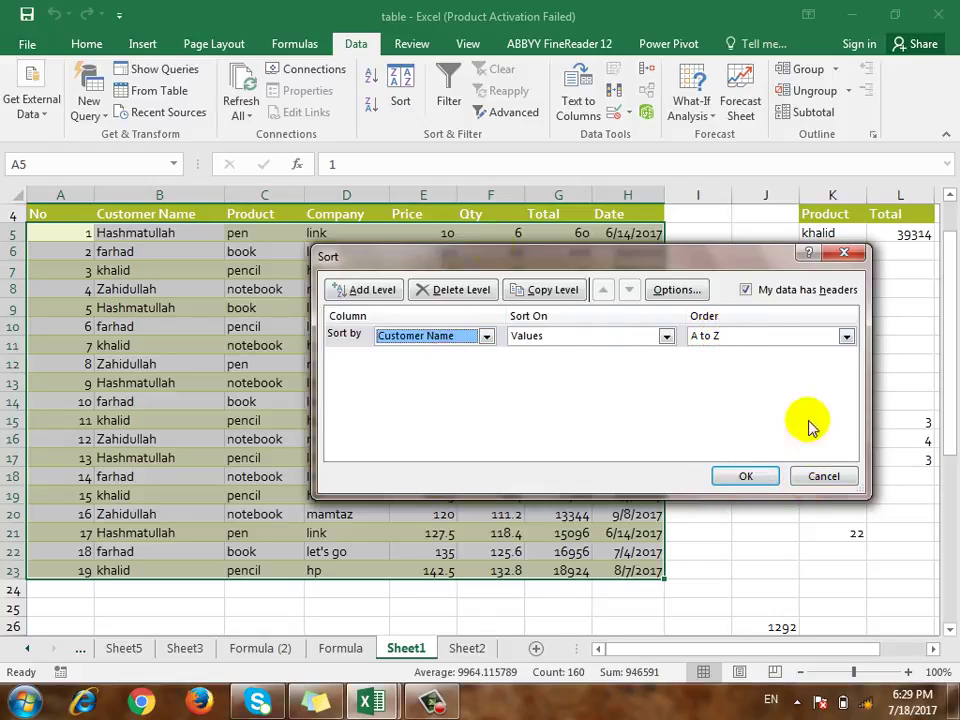
click(822, 477)
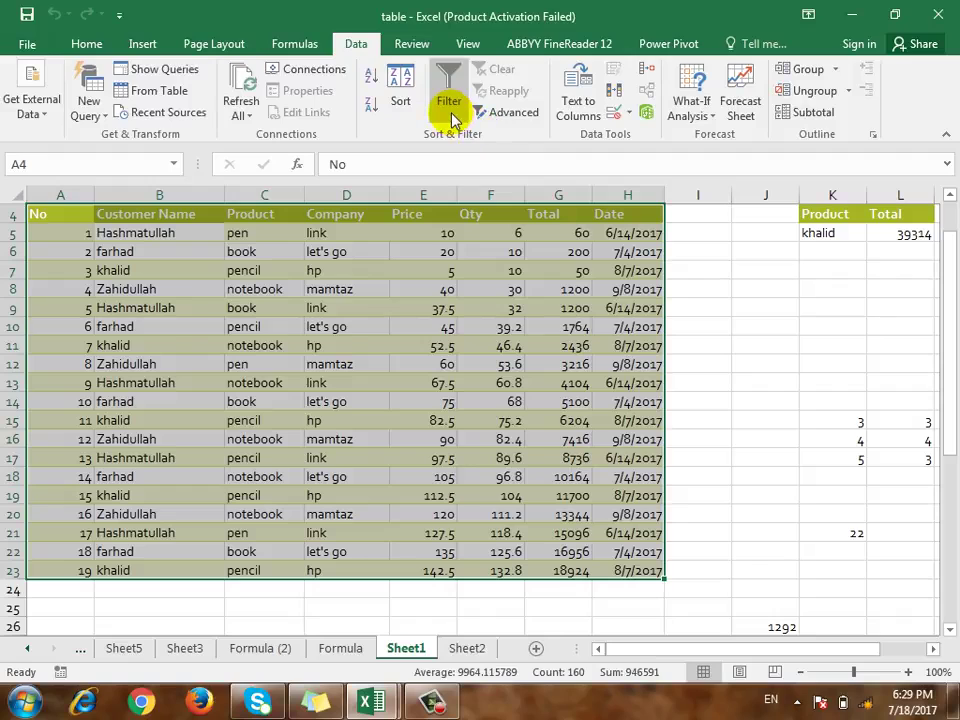
- Filter the table's Customer Name column to a single customer, remove the filter, and view the Advanced Filter settings without applying them
click(450, 112)
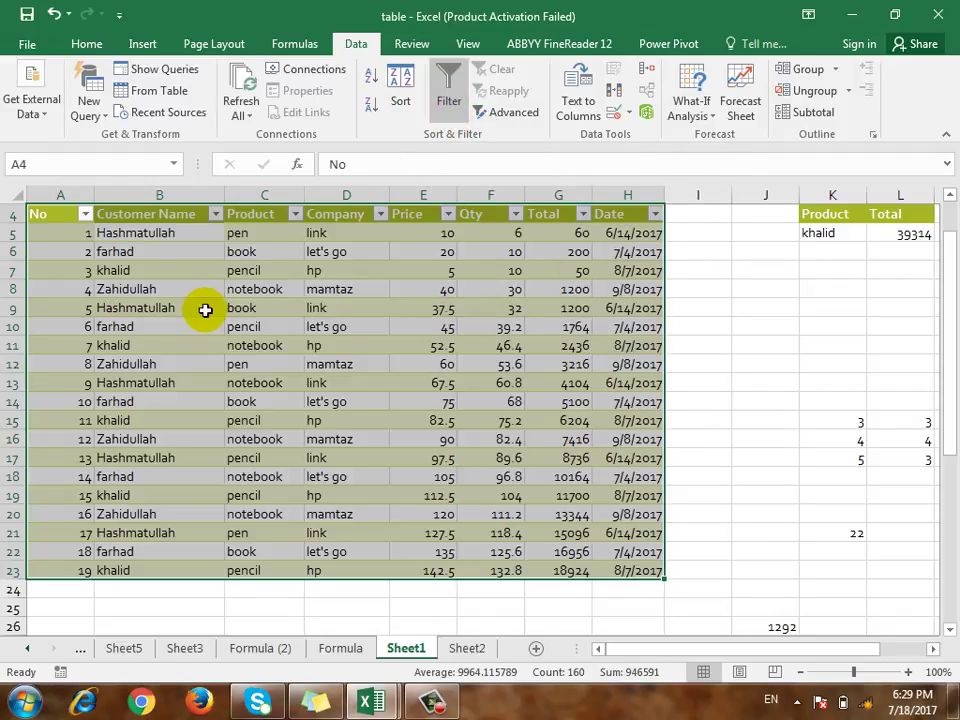
click(213, 214)
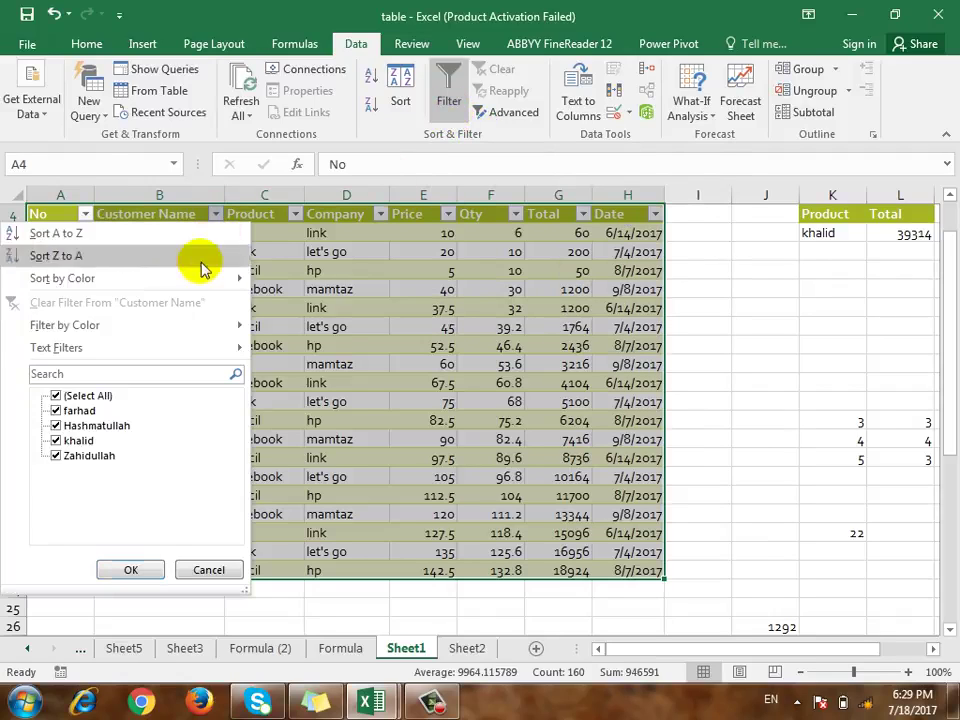
click(56, 396)
click(56, 426)
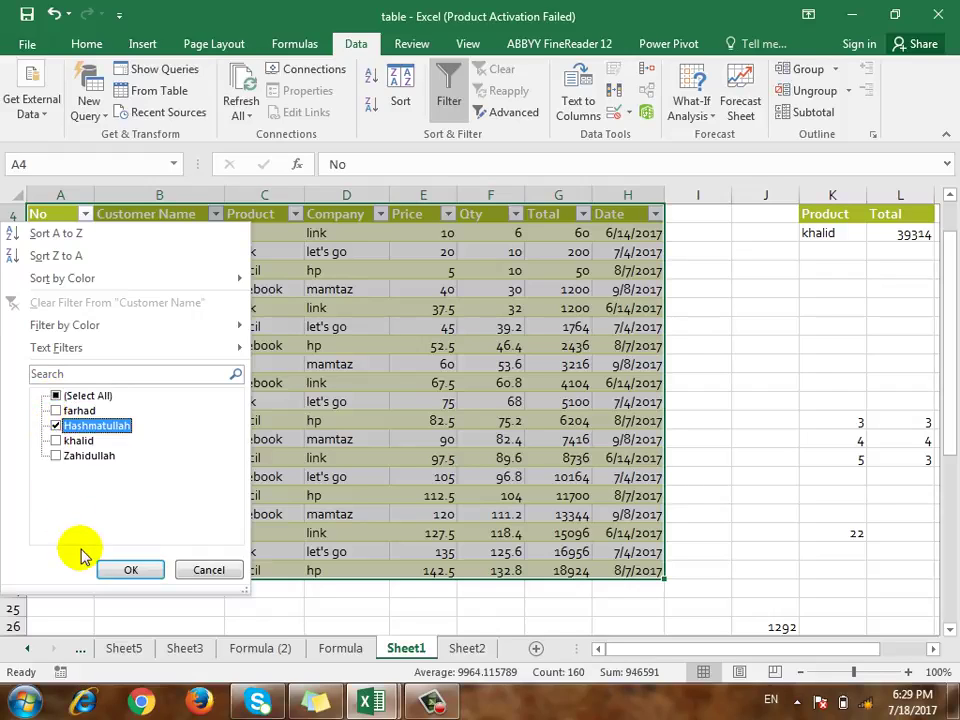
click(135, 569)
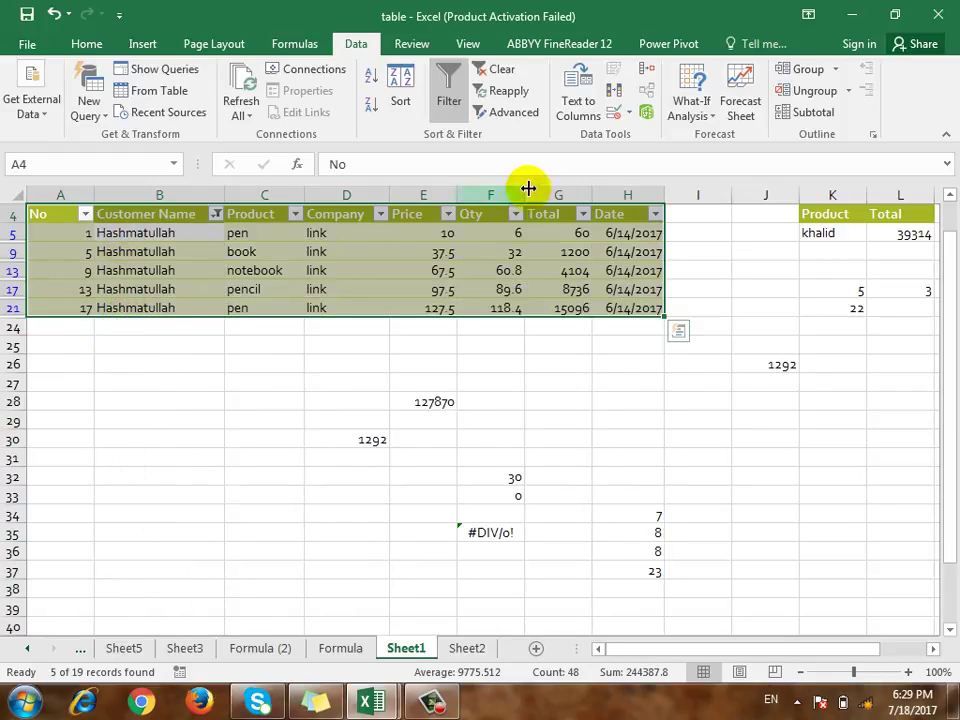
click(448, 104)
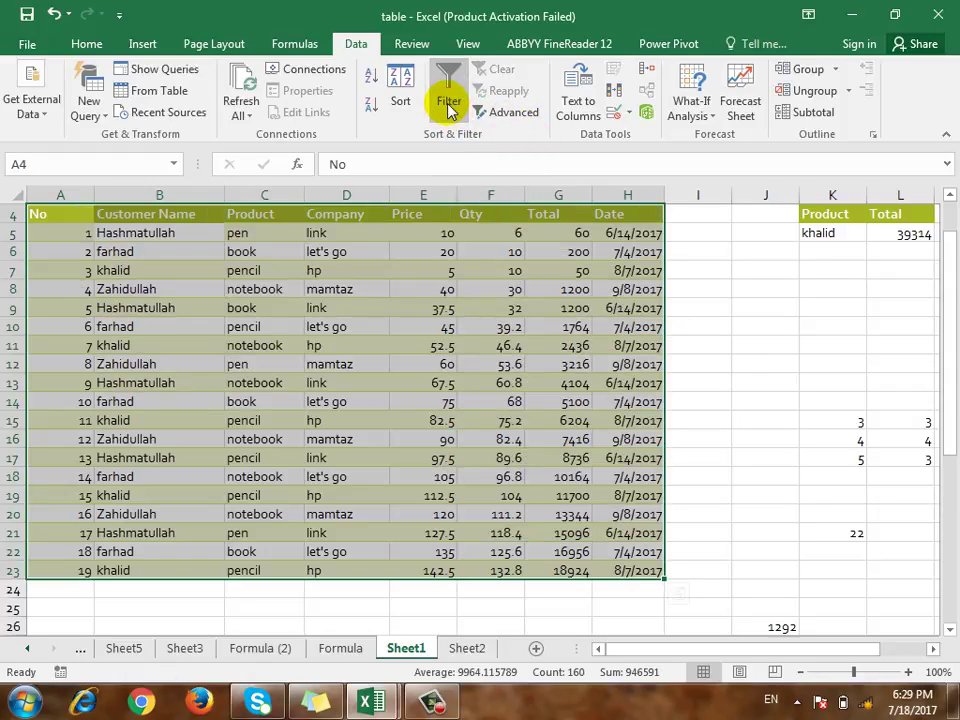
click(497, 118)
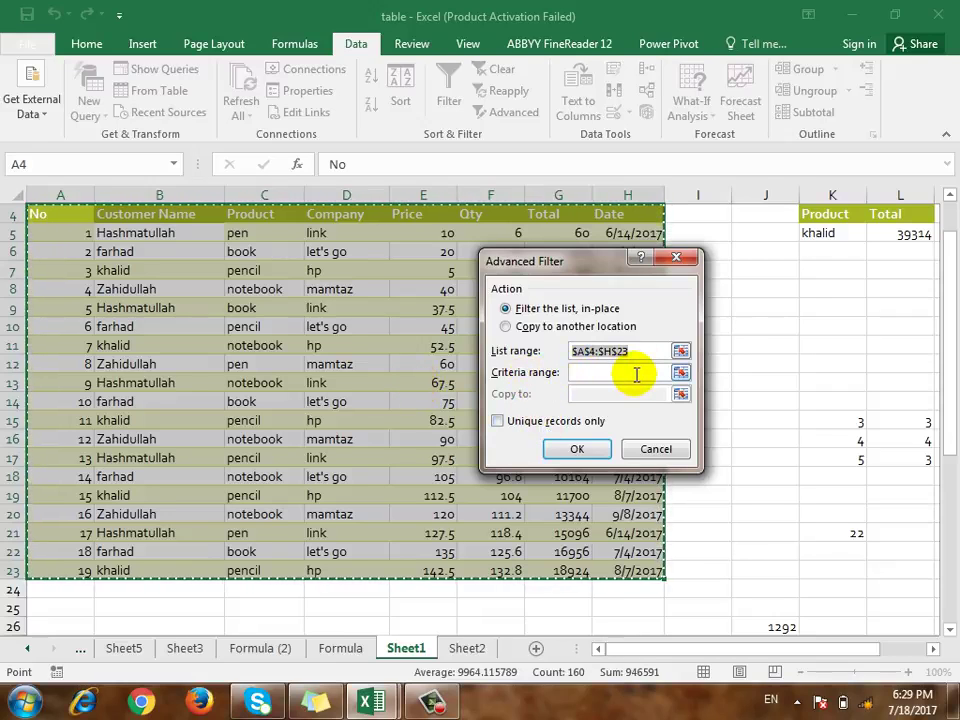
click(638, 450)
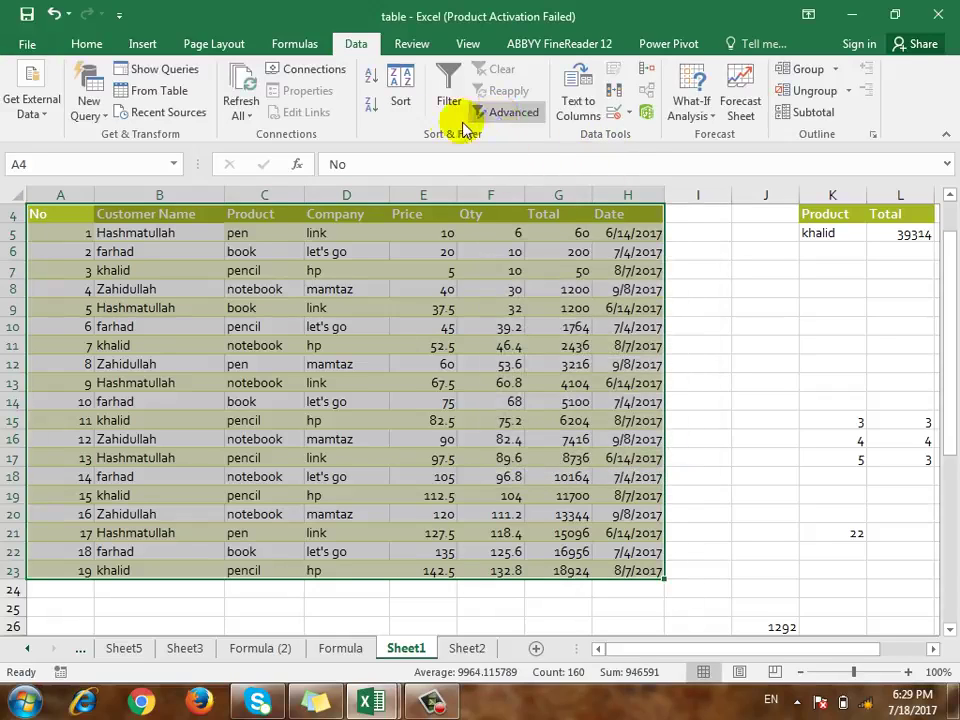
- Turn the table's filter on again and try out one customer and the notebook product as filter choices, cancelling both
click(454, 84)
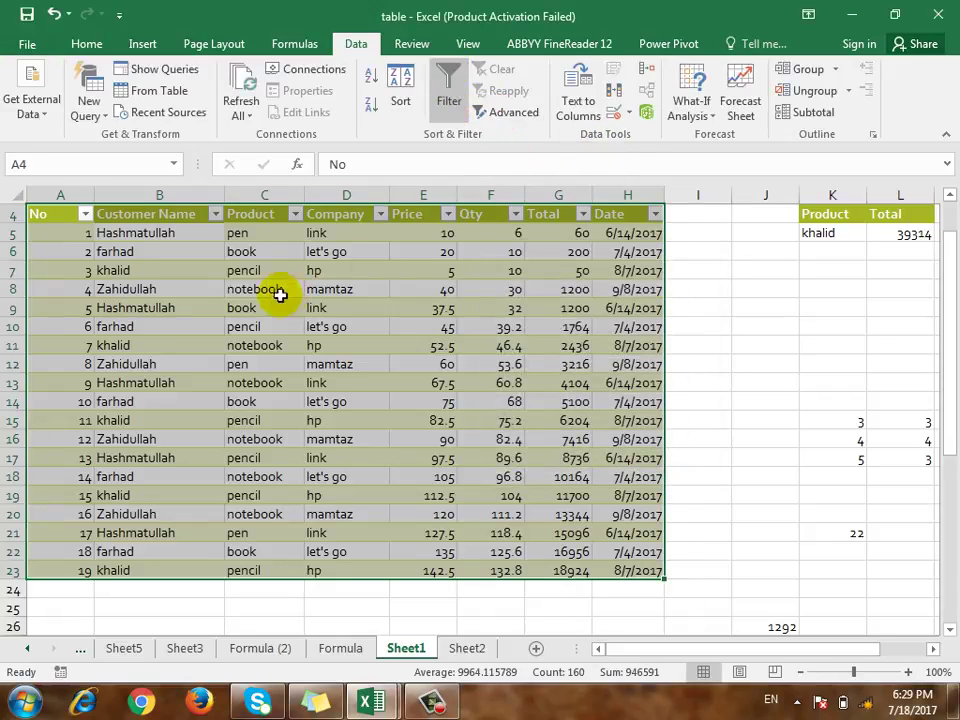
click(218, 216)
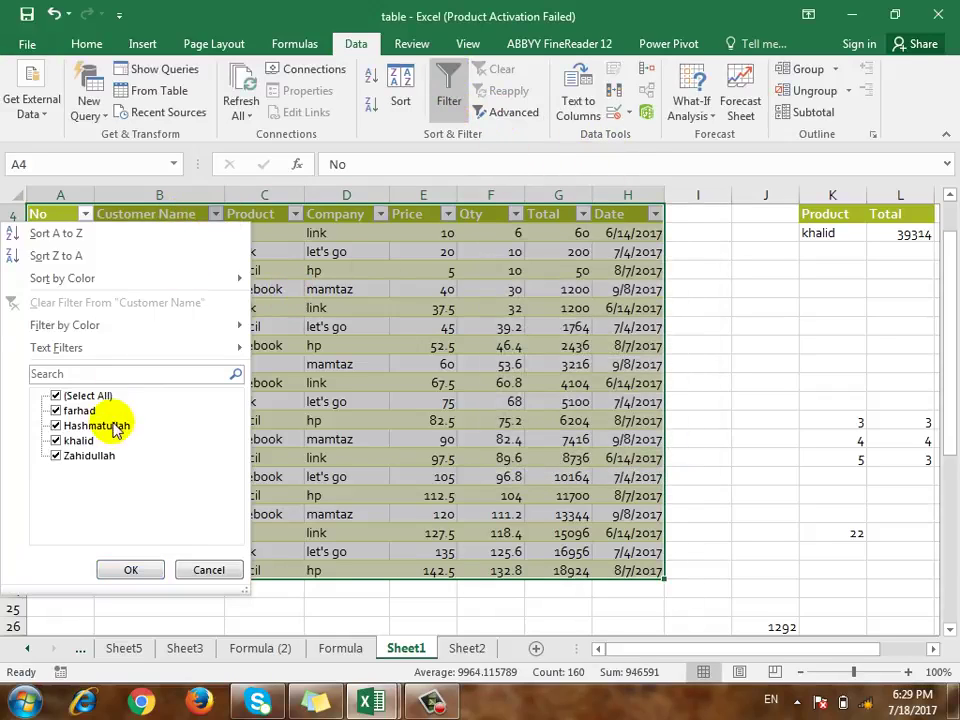
click(55, 396)
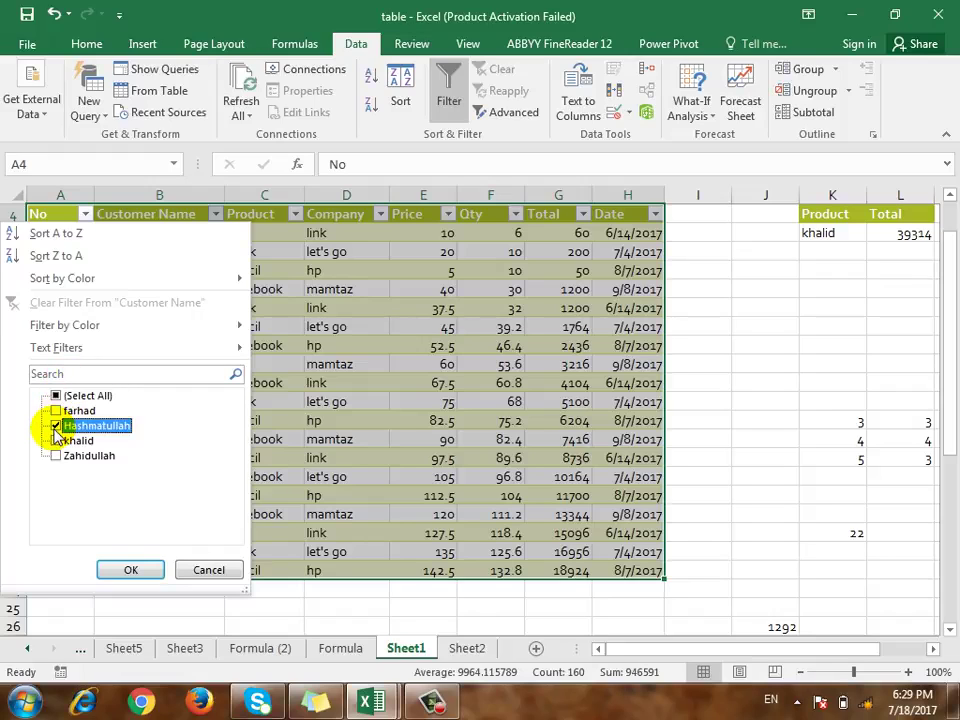
click(205, 569)
click(296, 214)
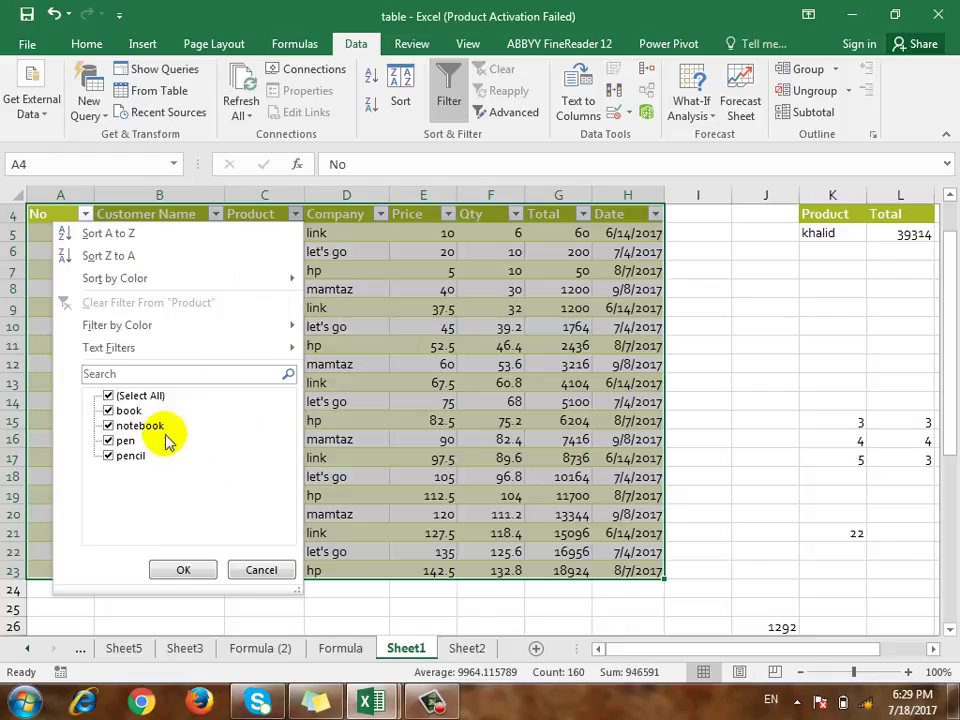
click(107, 395)
click(108, 426)
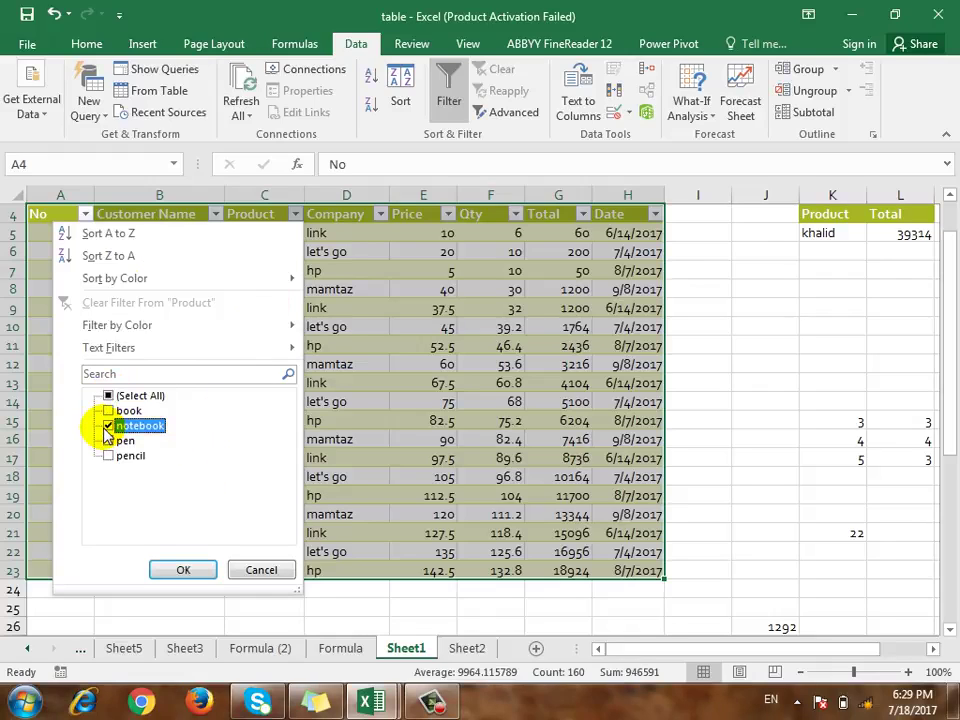
click(257, 569)
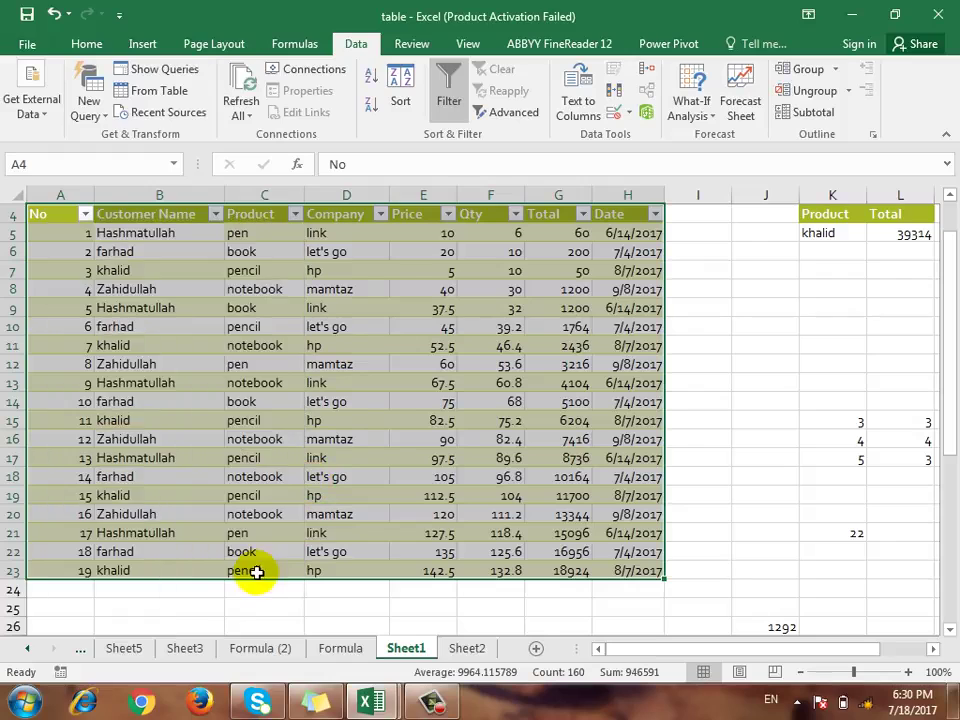
- Set up filter criteria with the heading "Customer Name" in K10 and the customer's name in K11
click(807, 331)
scroll(752, 475, down, 1)
scroll(780, 440, up, 2)
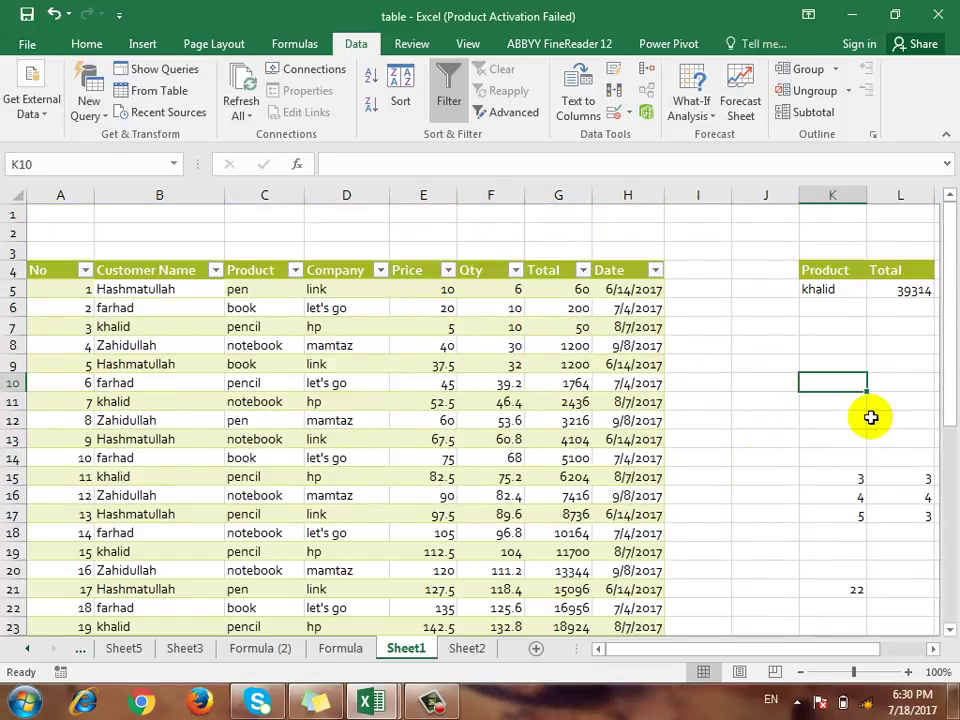
scroll(895, 420, down, 1)
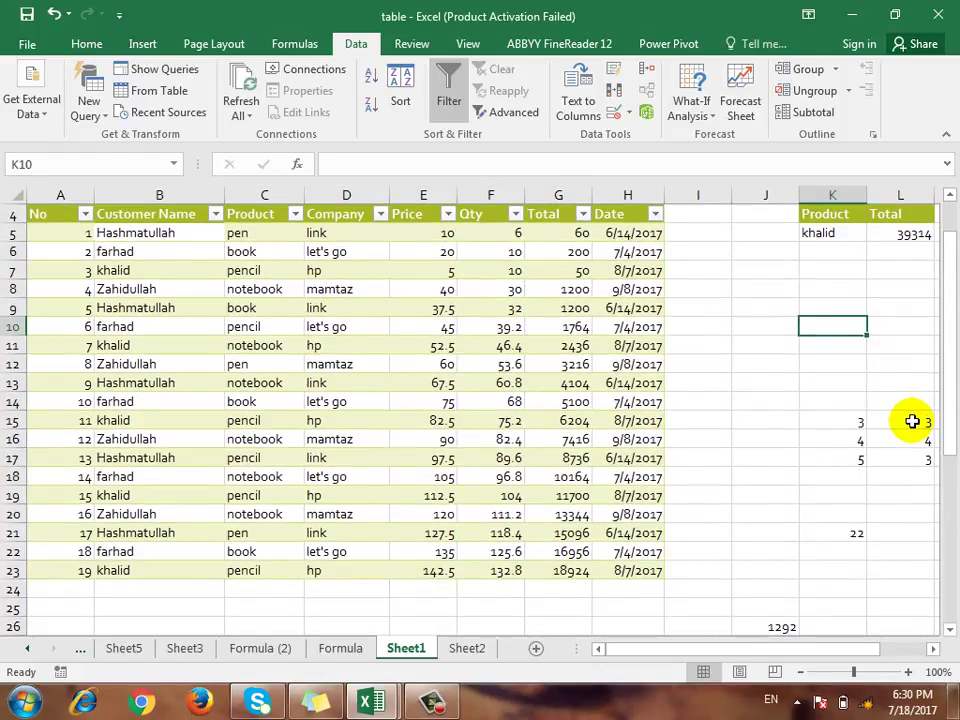
text(Customer Name)
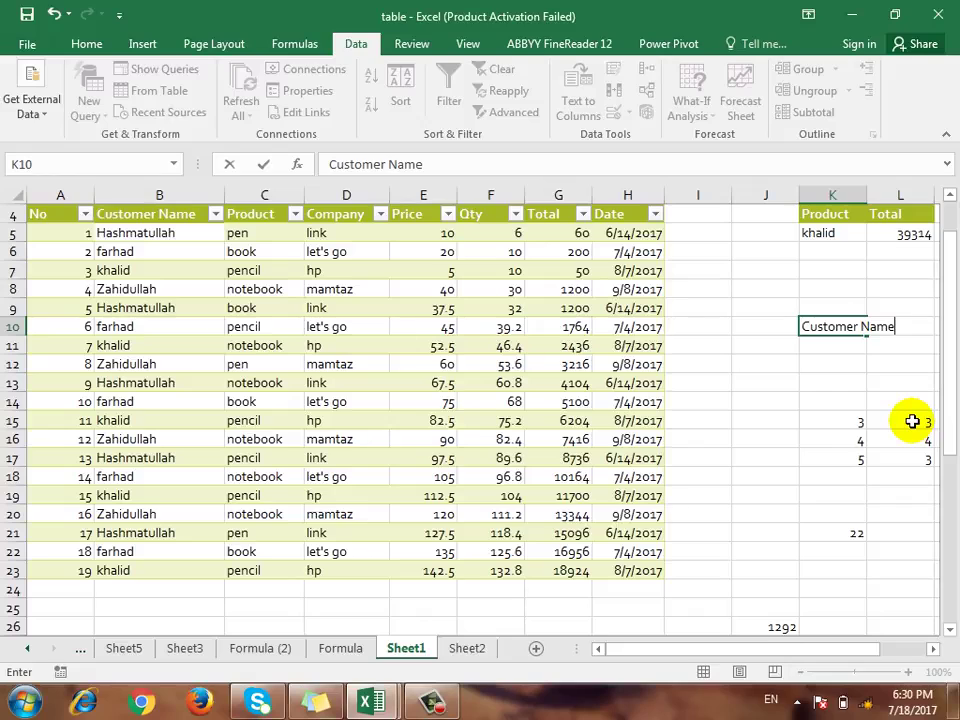
key(Return)
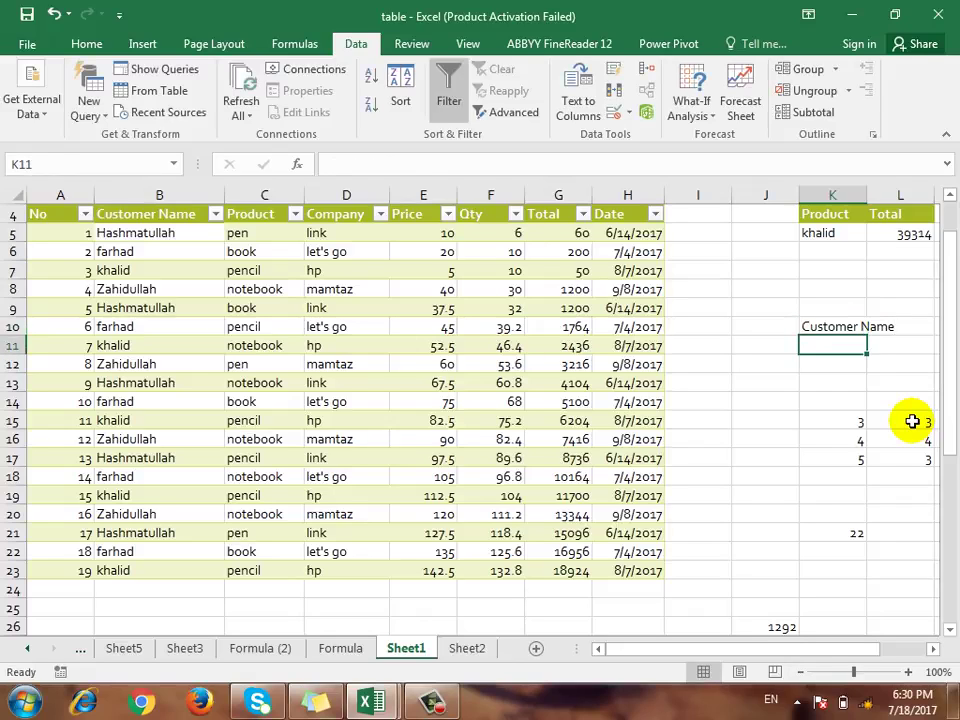
text(Khalid)
key(Return)
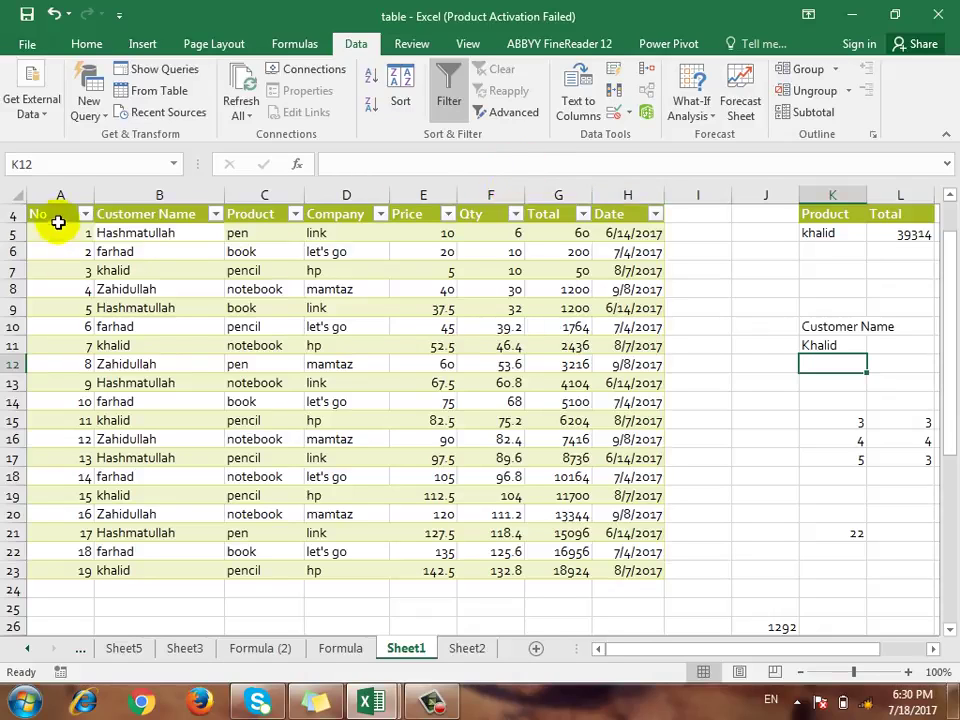
- Start an Advanced Filter on the table A4:H23 with K10:K11 as the criteria range
drag(51, 218, 617, 576)
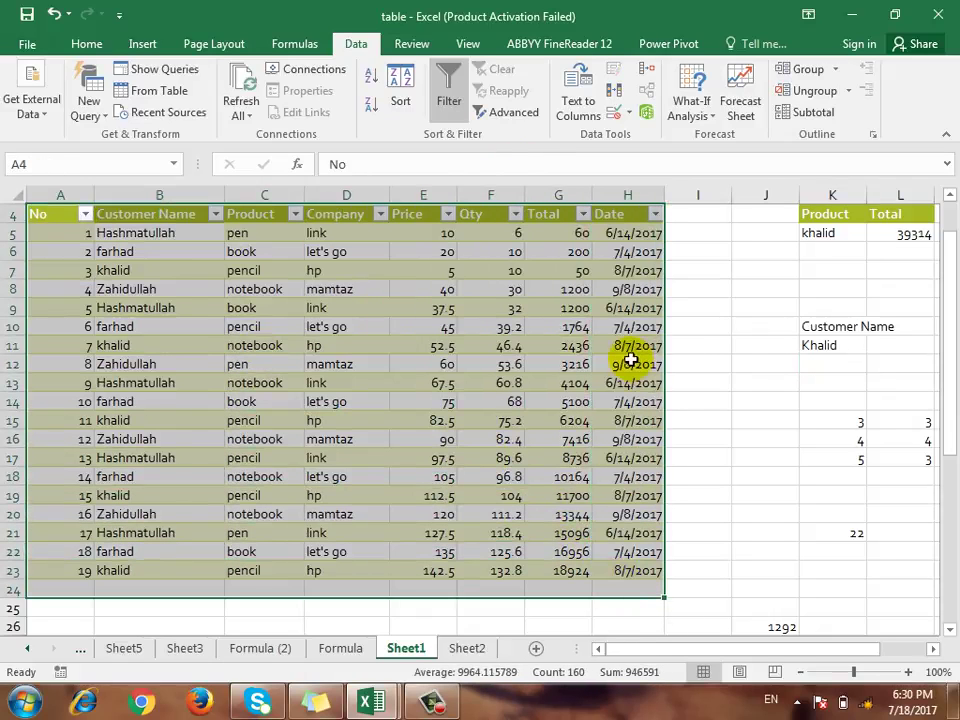
click(514, 114)
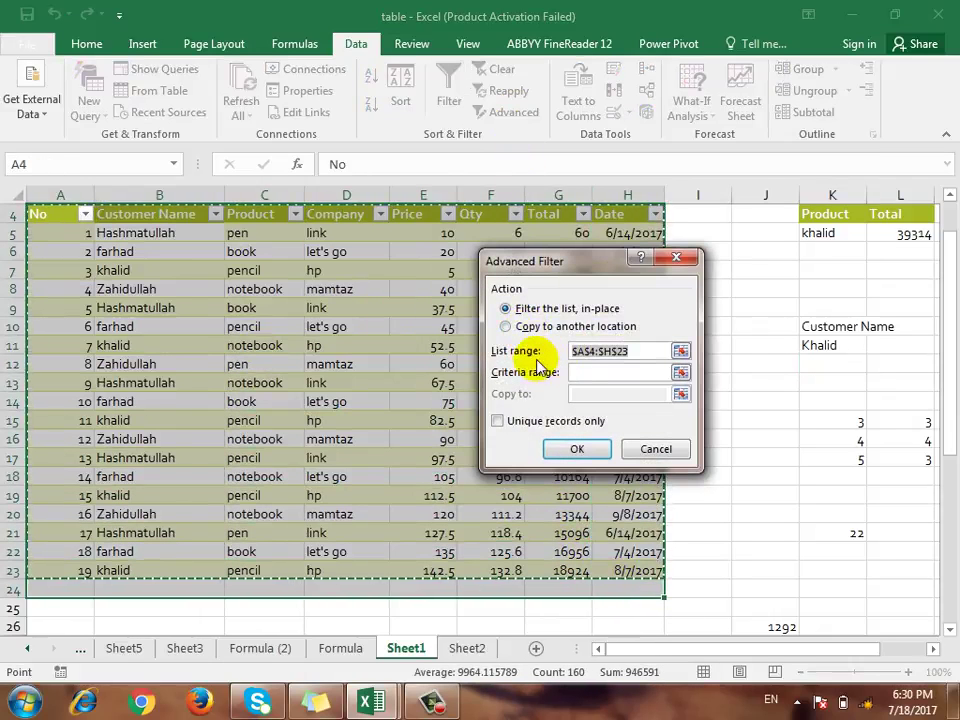
click(680, 373)
drag(821, 326, 819, 352)
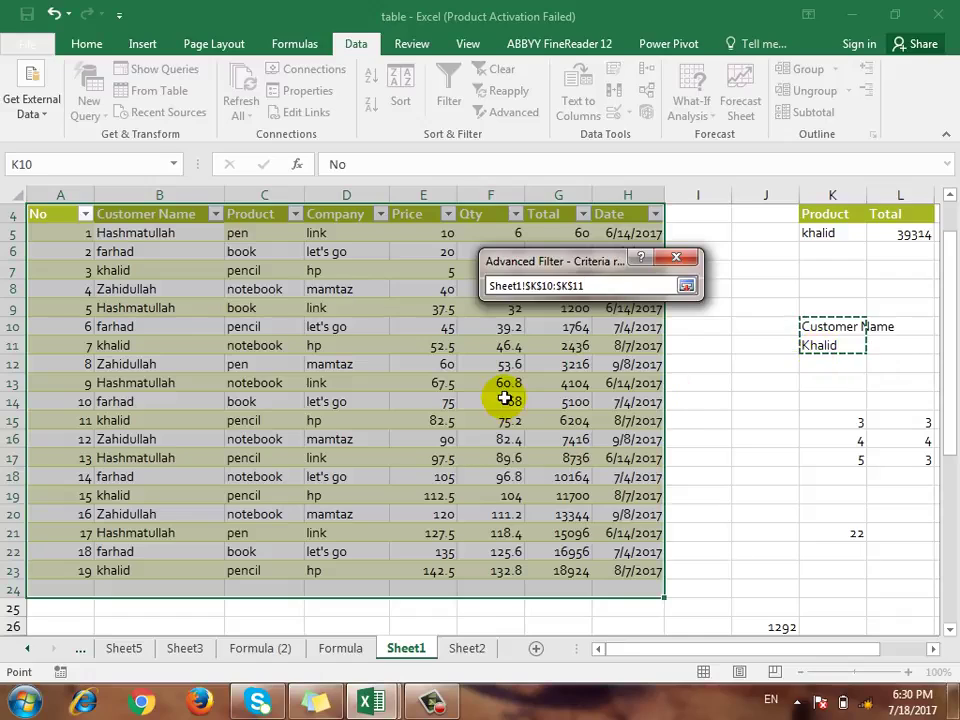
click(685, 286)
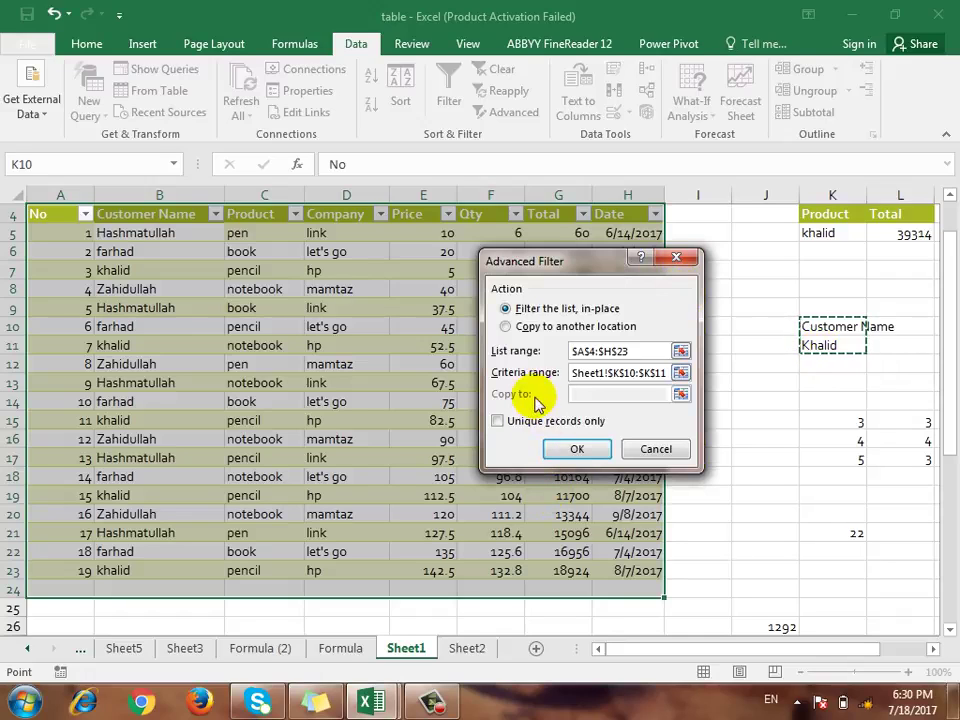
- Have the Advanced Filter copy the matching records to another location starting at C47 on Sheet1, and apply it
click(543, 336)
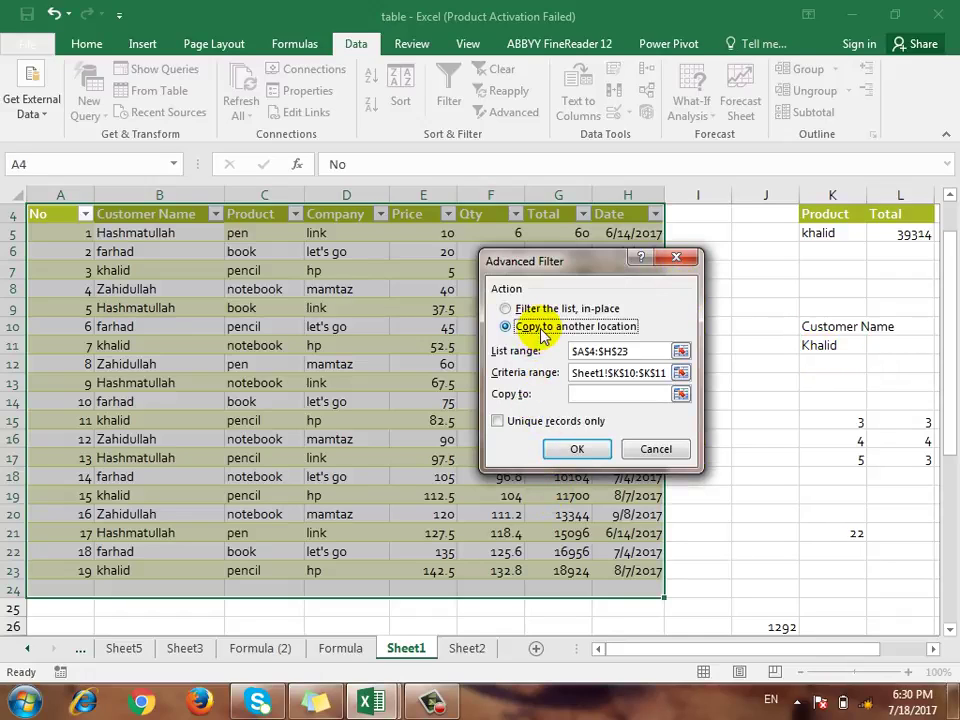
click(680, 397)
scroll(679, 403, down, 9)
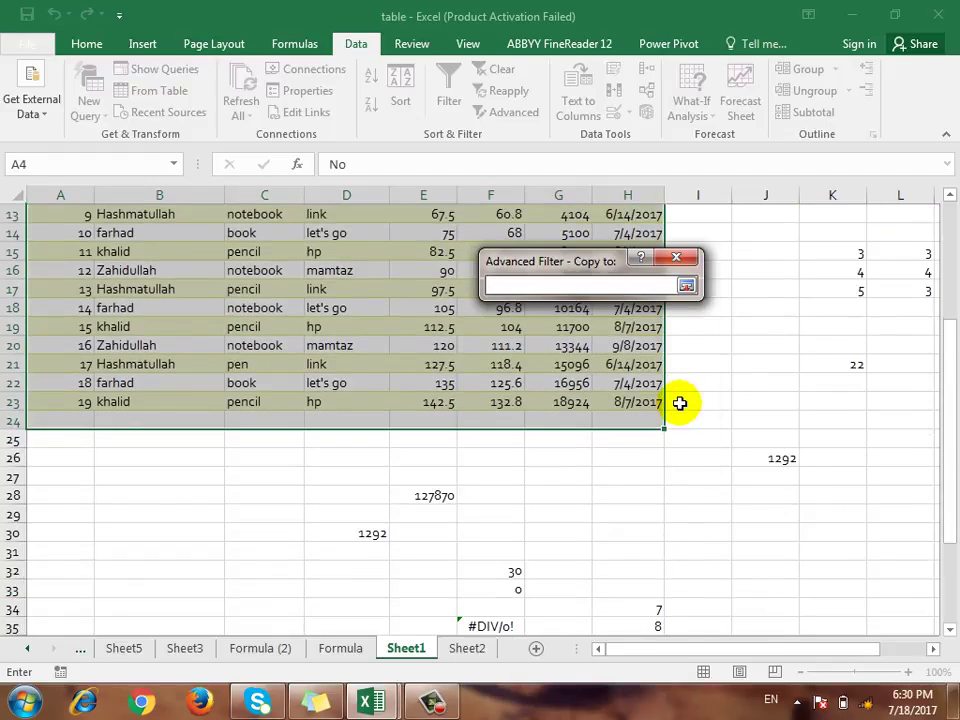
click(270, 512)
click(686, 286)
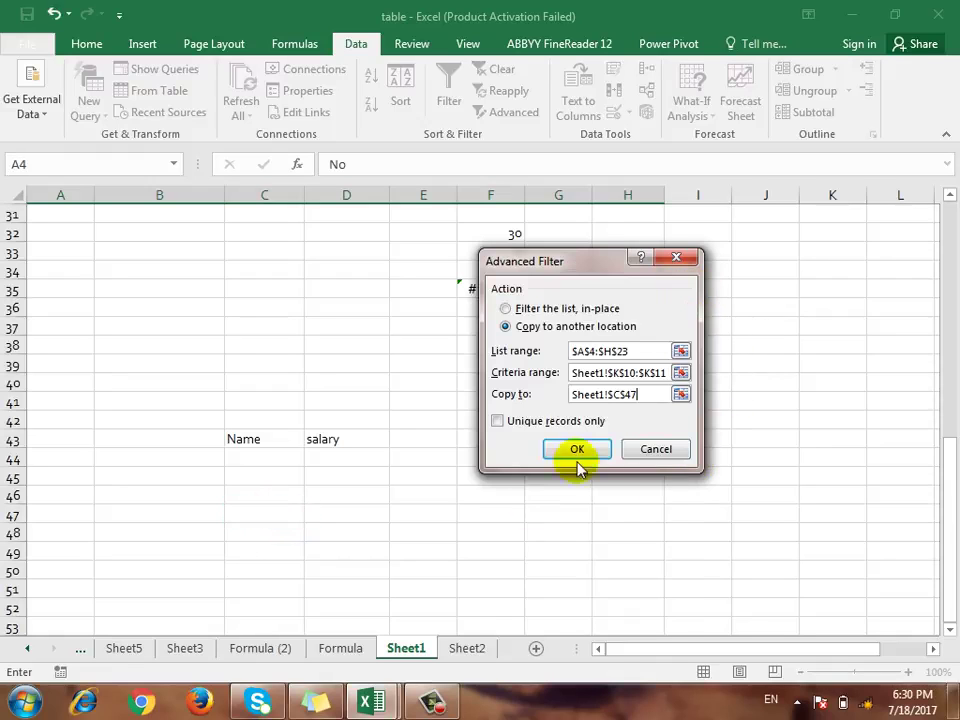
click(575, 452)
scroll(595, 485, down, 11)
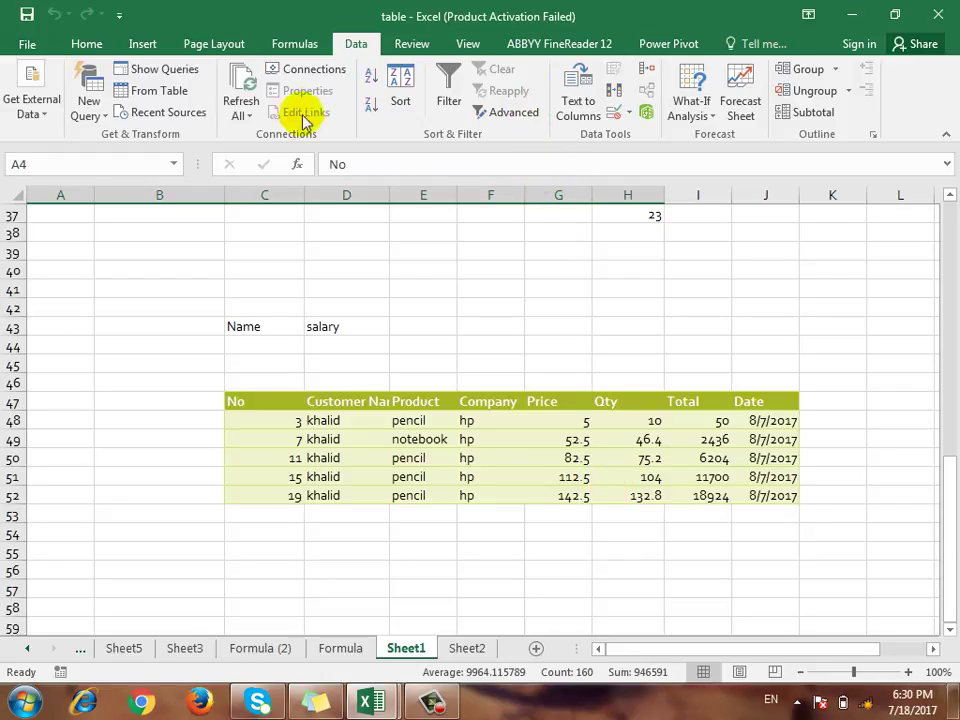
click(438, 704)
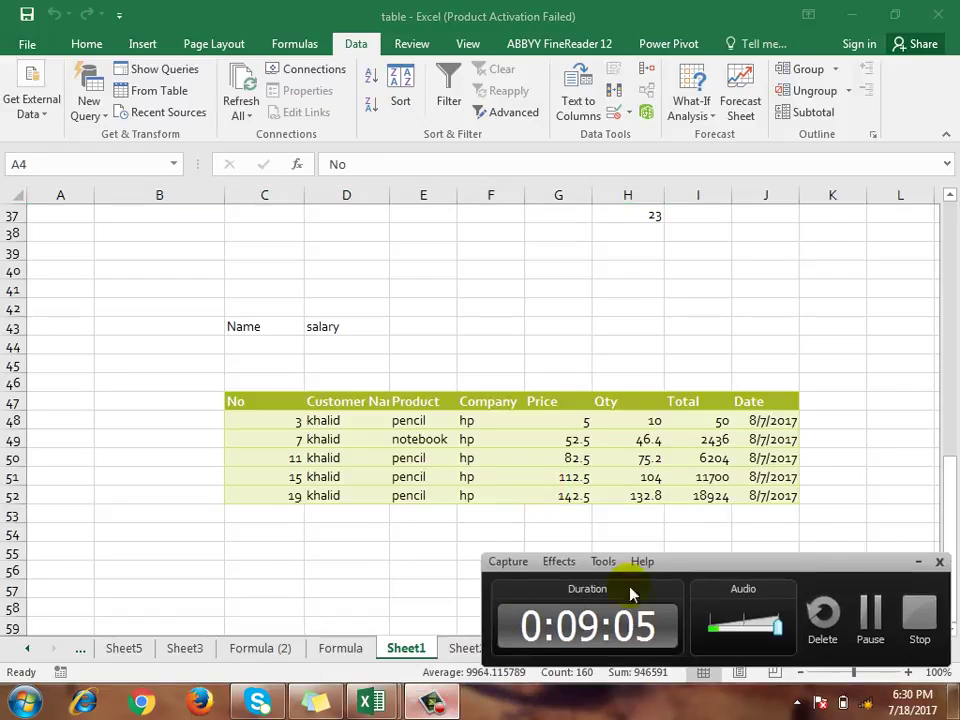